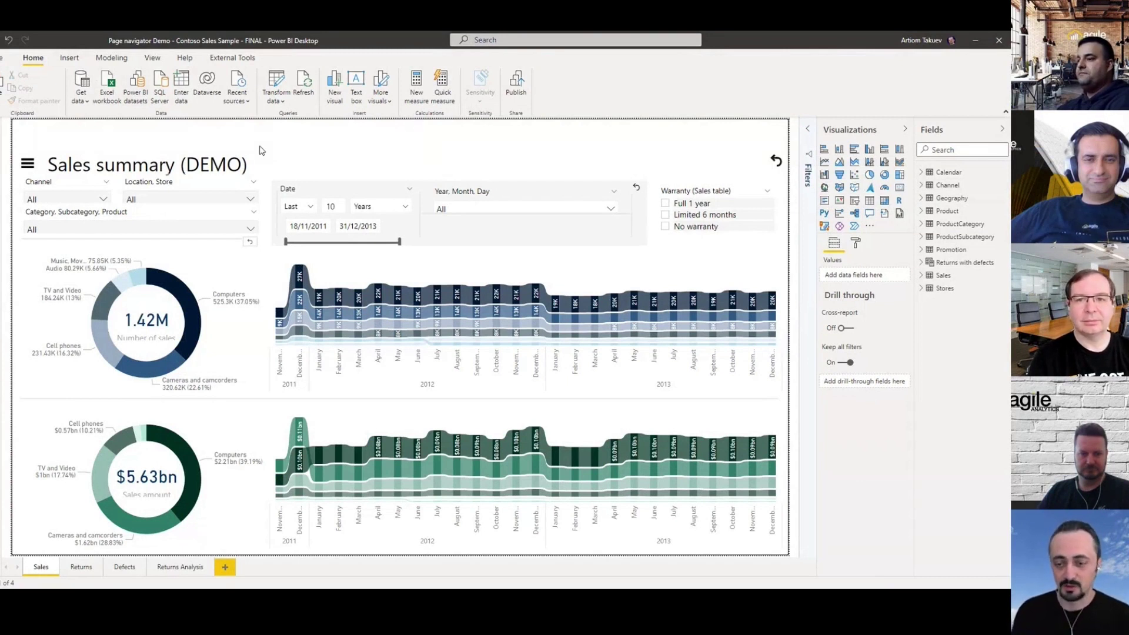
# Step: Insert a rectangle shape, give it a Back click action, then delete it
pyautogui.click(69, 58)
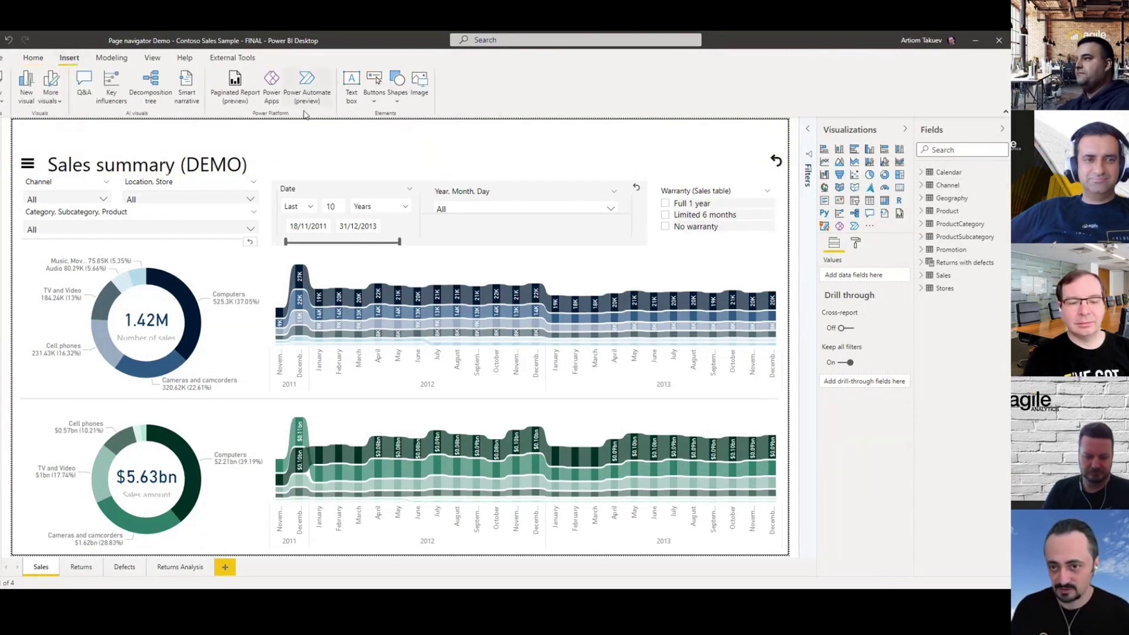
pyautogui.click(376, 104)
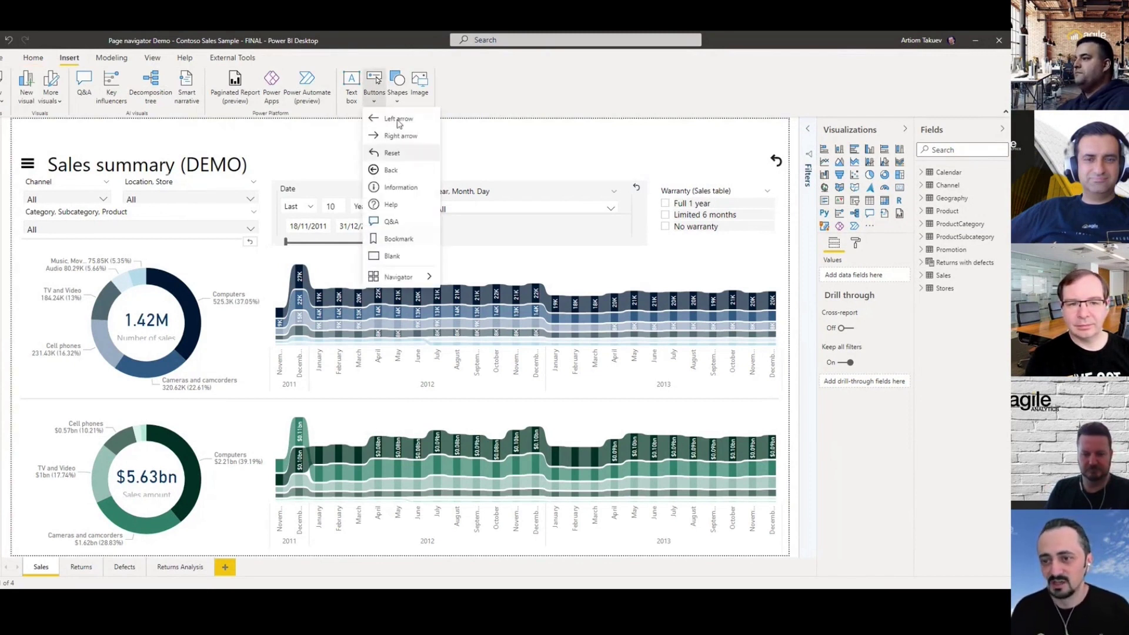
pyautogui.click(395, 88)
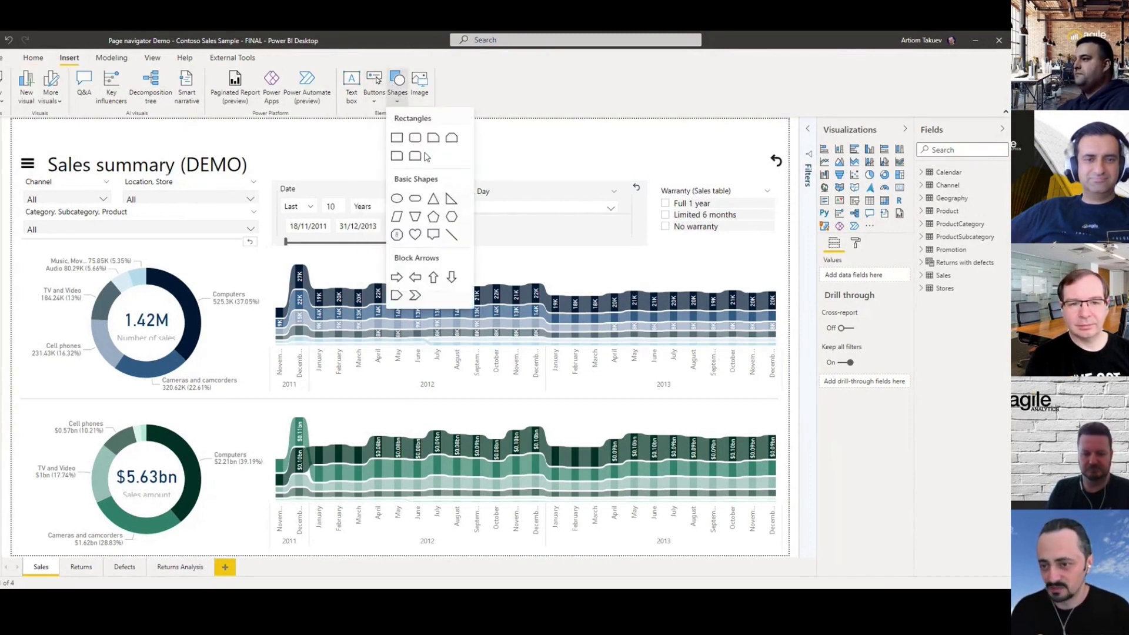
pyautogui.click(393, 138)
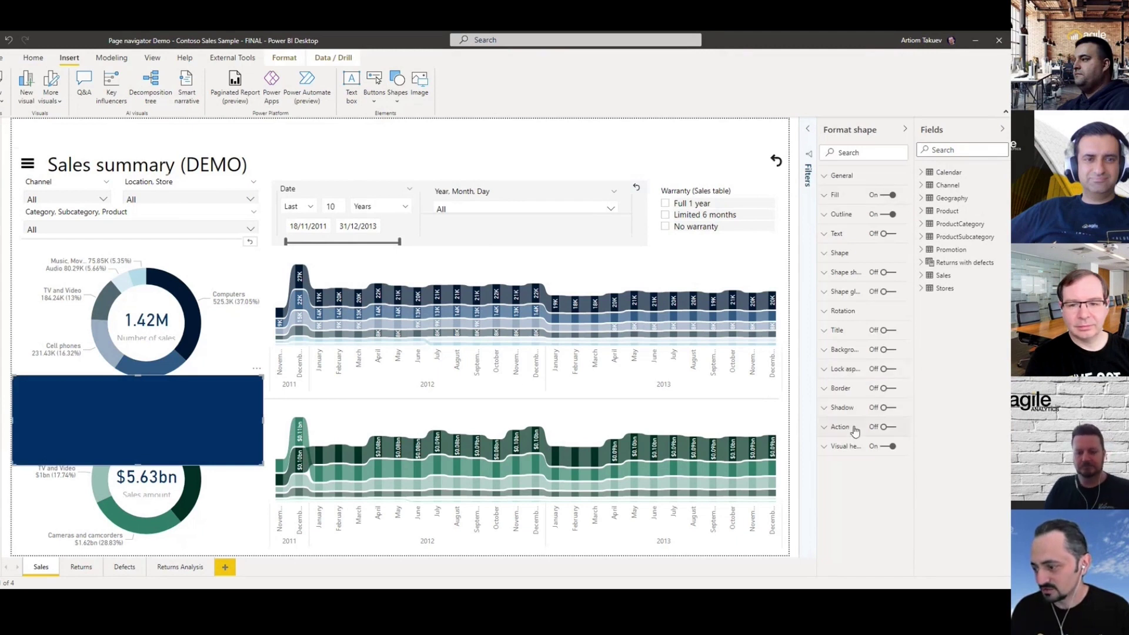
pyautogui.click(855, 427)
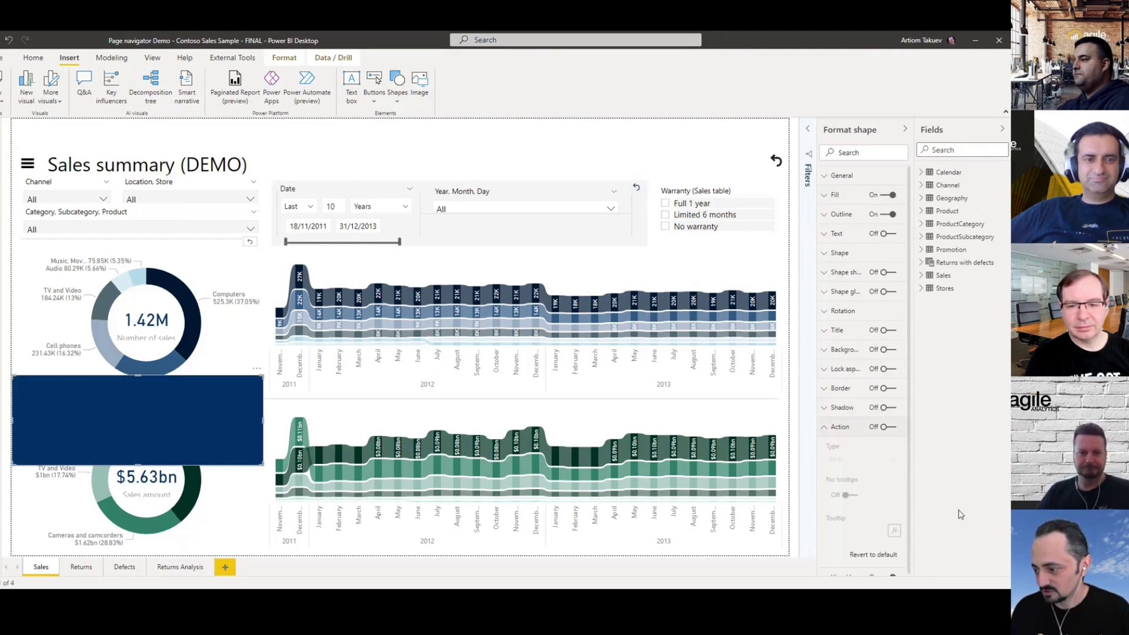
pyautogui.click(885, 427)
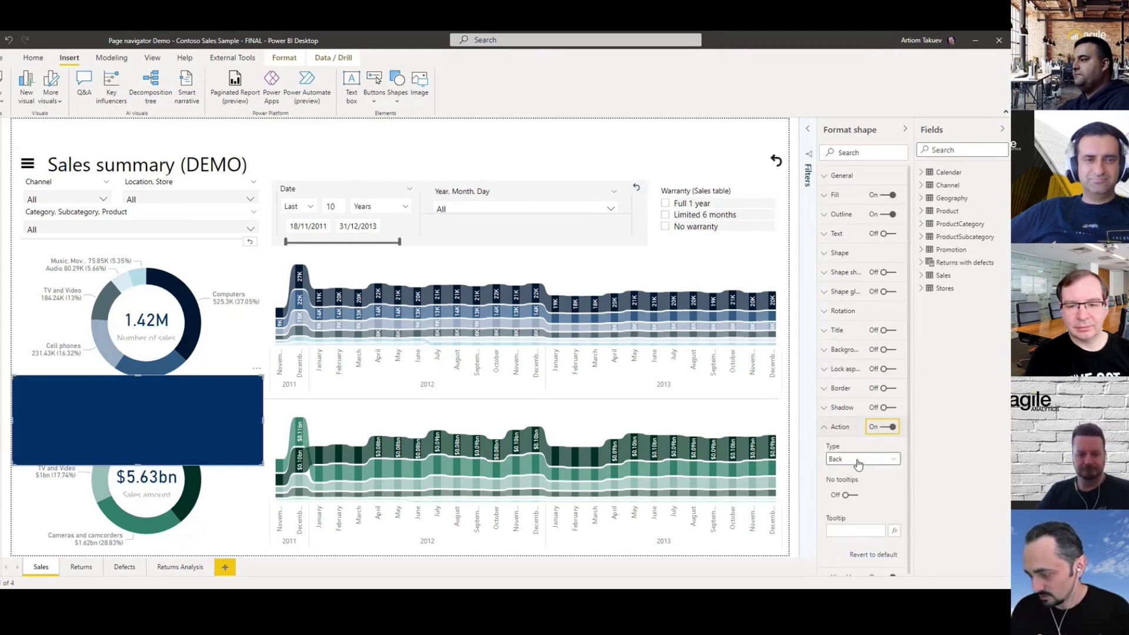
pyautogui.click(215, 422)
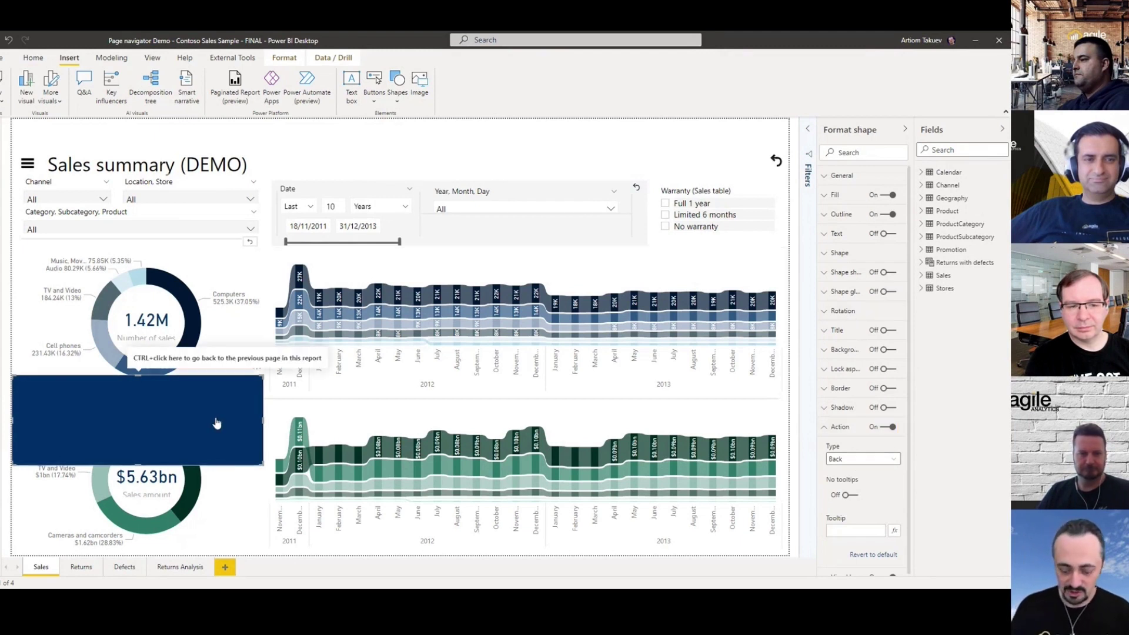
pyautogui.press('Delete')
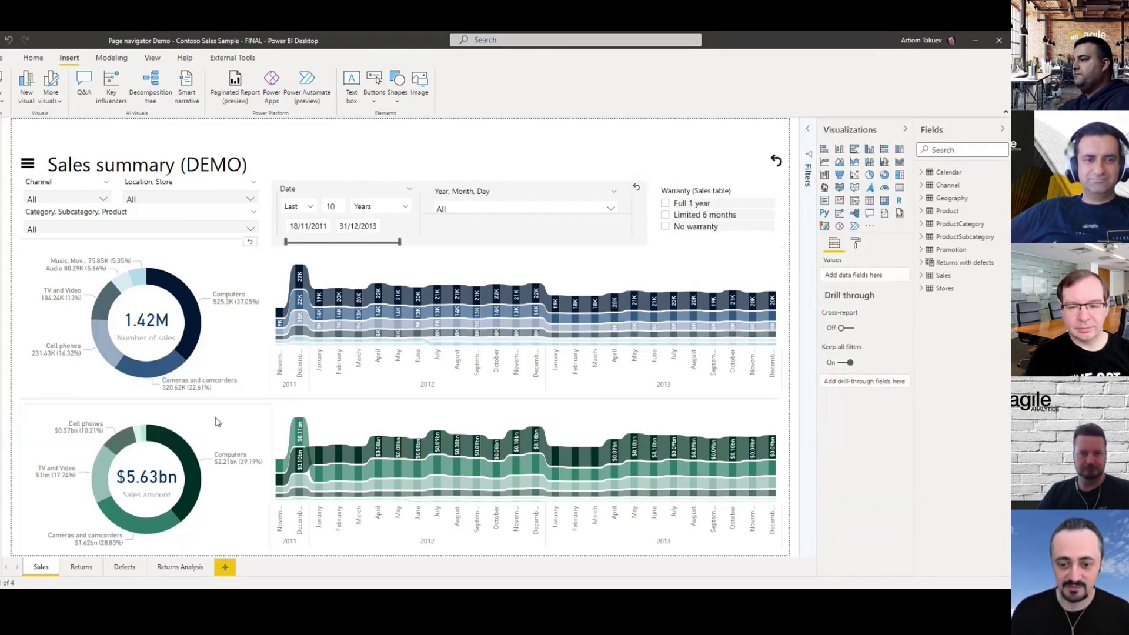
# Step: Insert a page navigator, move it to the top right and narrow it from the left
pyautogui.click(381, 105)
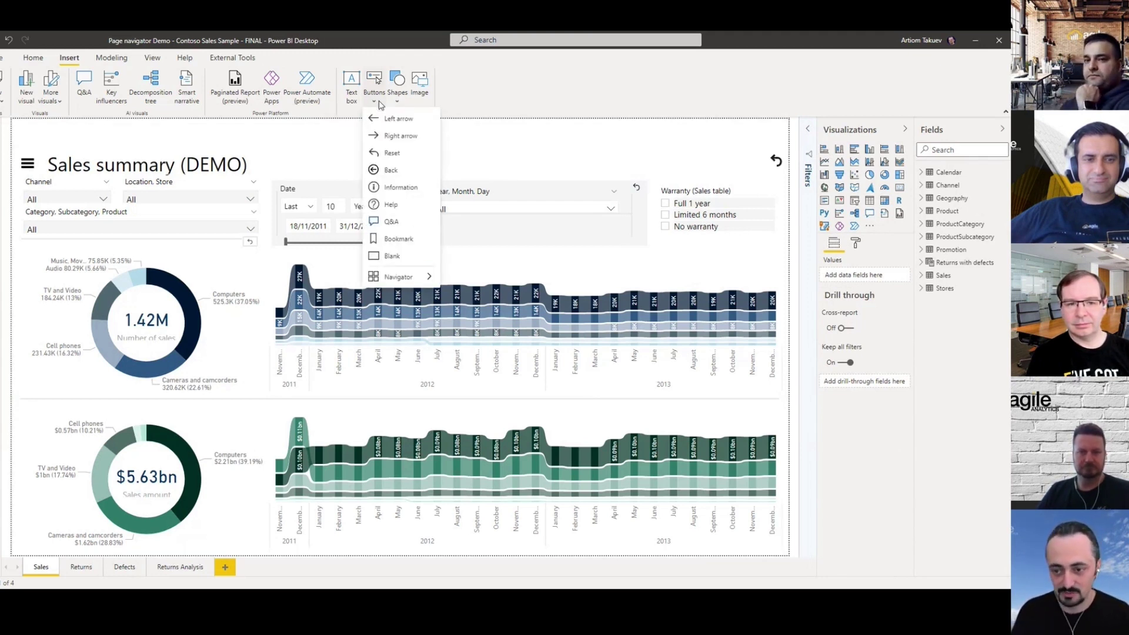
pyautogui.click(329, 152)
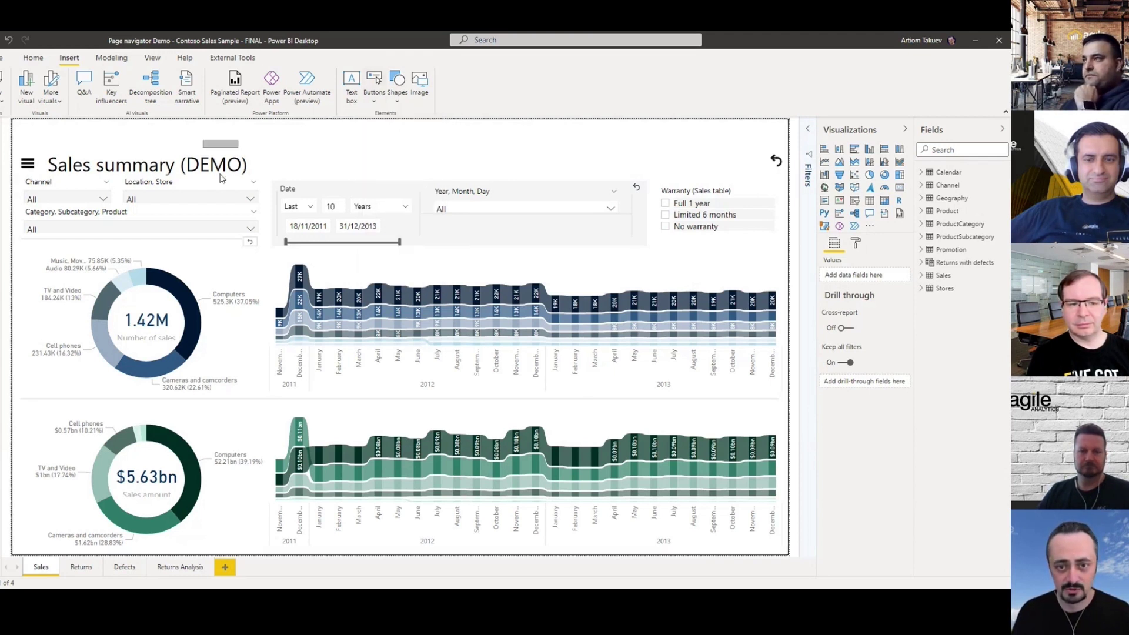
pyautogui.click(378, 101)
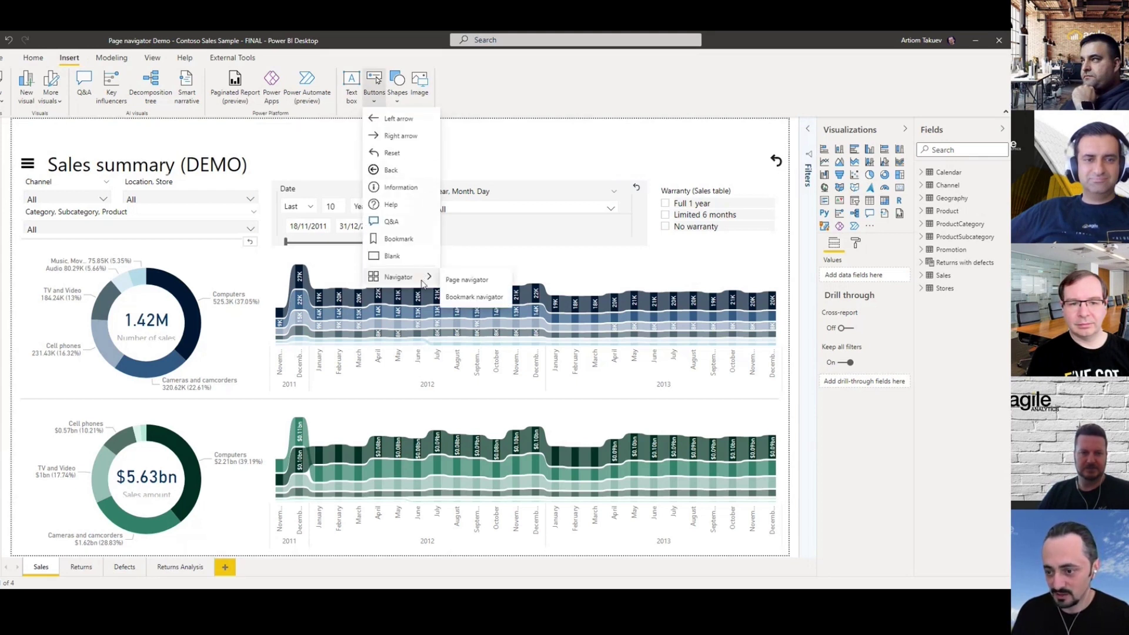
pyautogui.click(446, 280)
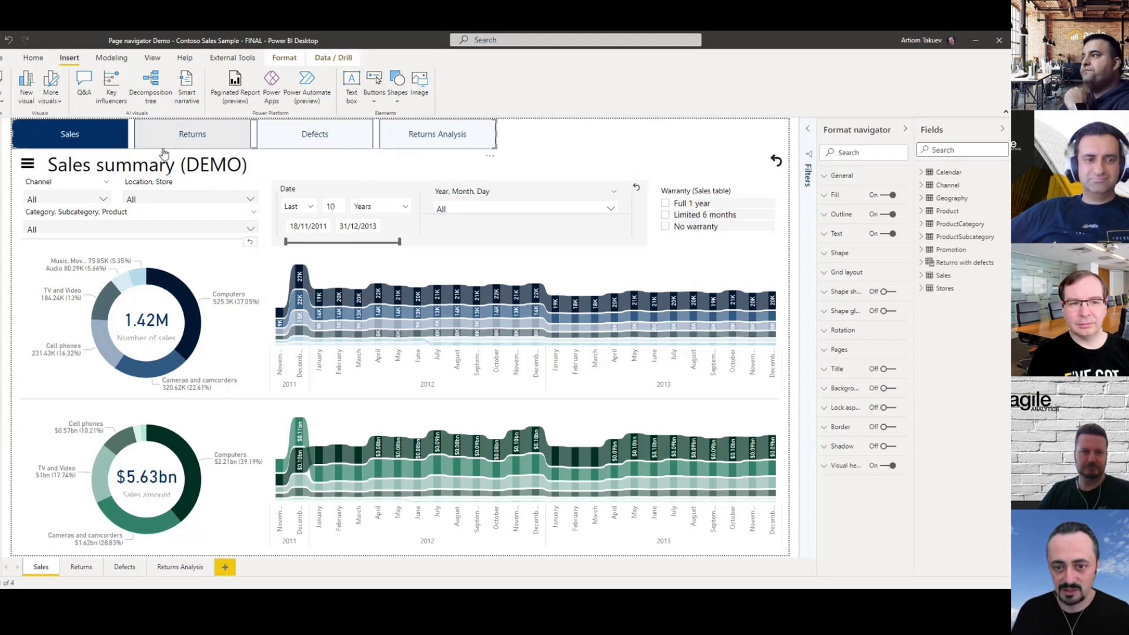
pyautogui.moveTo(166, 152); pyautogui.dragTo(458, 152)
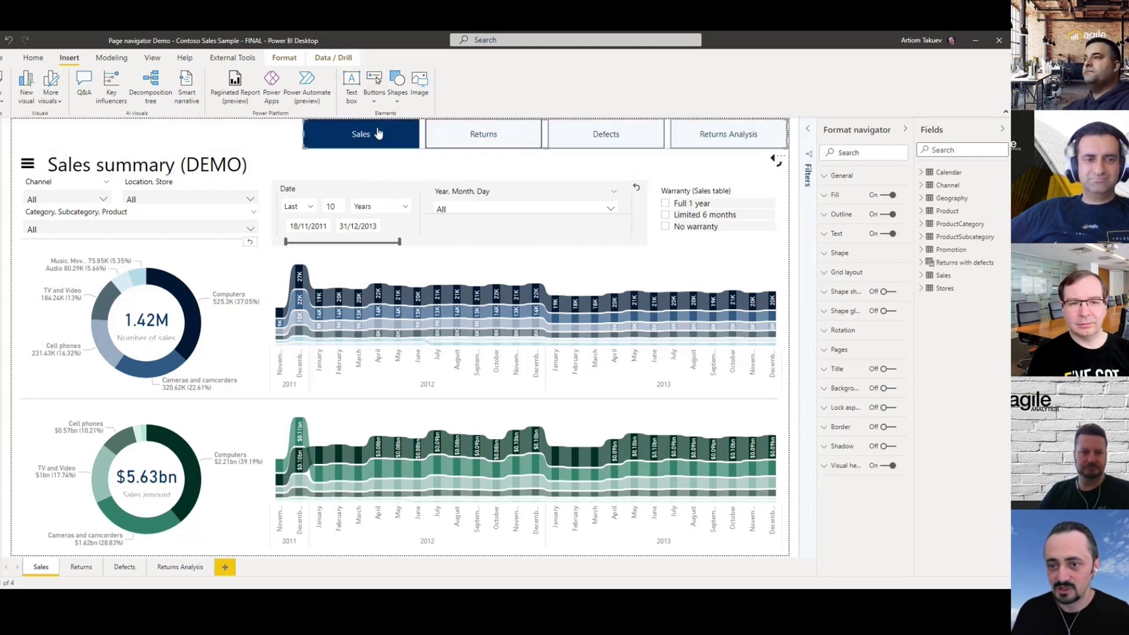
pyautogui.moveTo(303, 135); pyautogui.dragTo(492, 134)
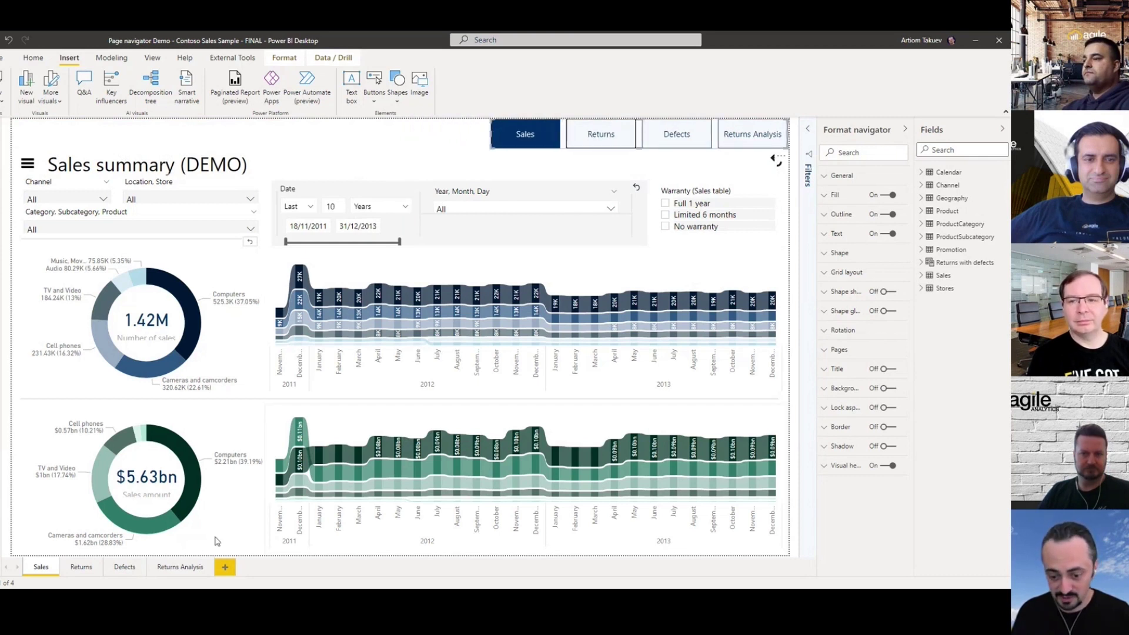
pyautogui.click(226, 568)
pyautogui.click(39, 568)
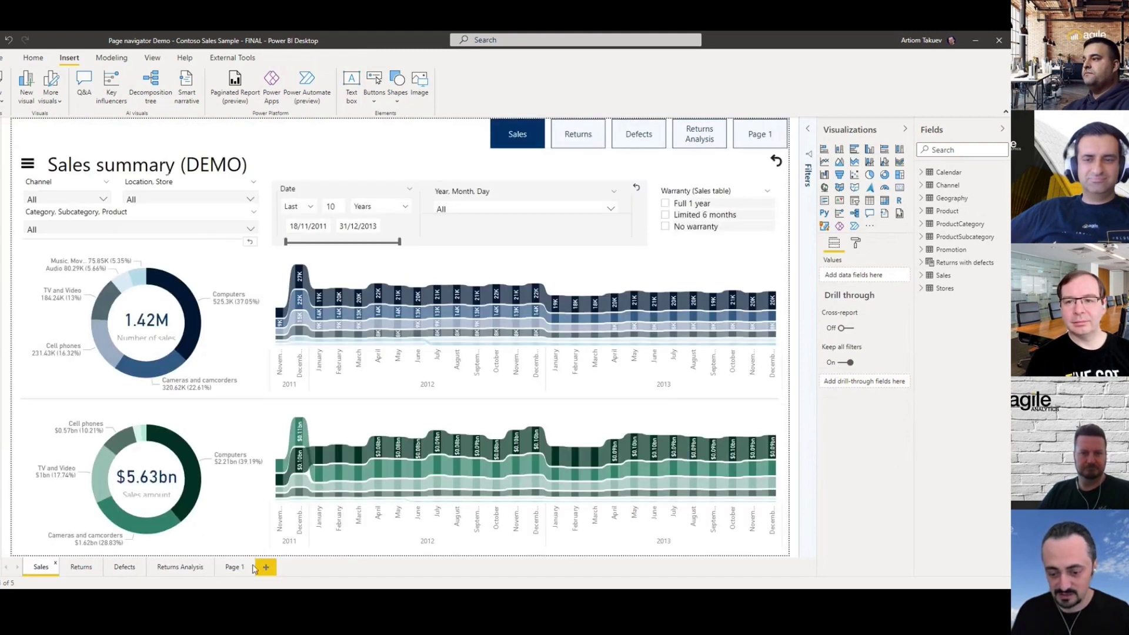
pyautogui.click(252, 566)
pyautogui.click(554, 335)
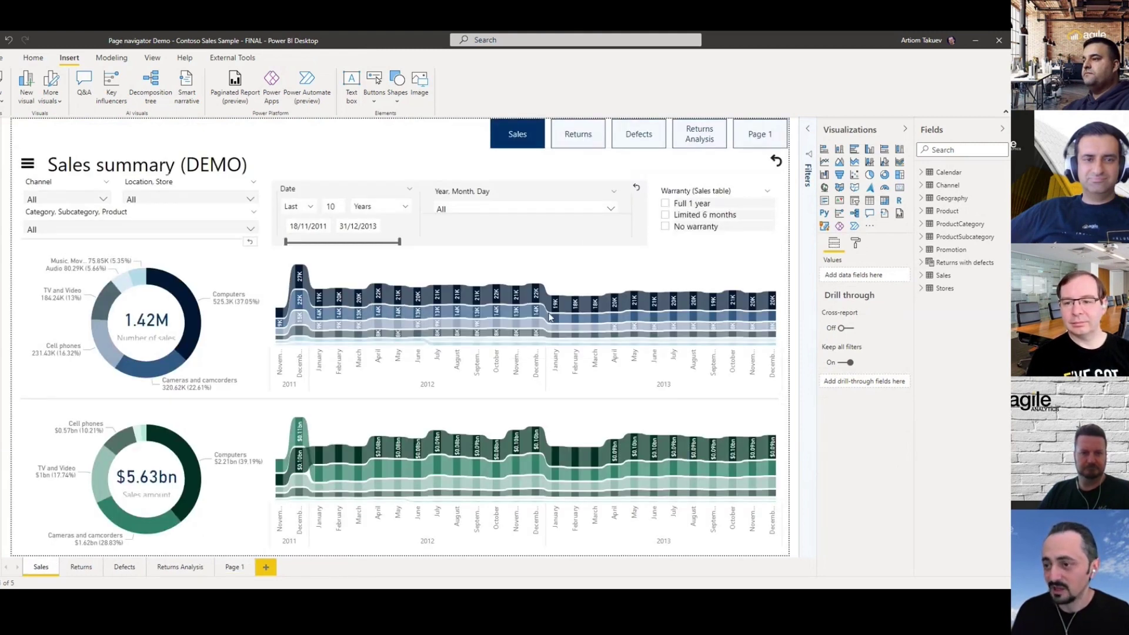
pyautogui.click(507, 153)
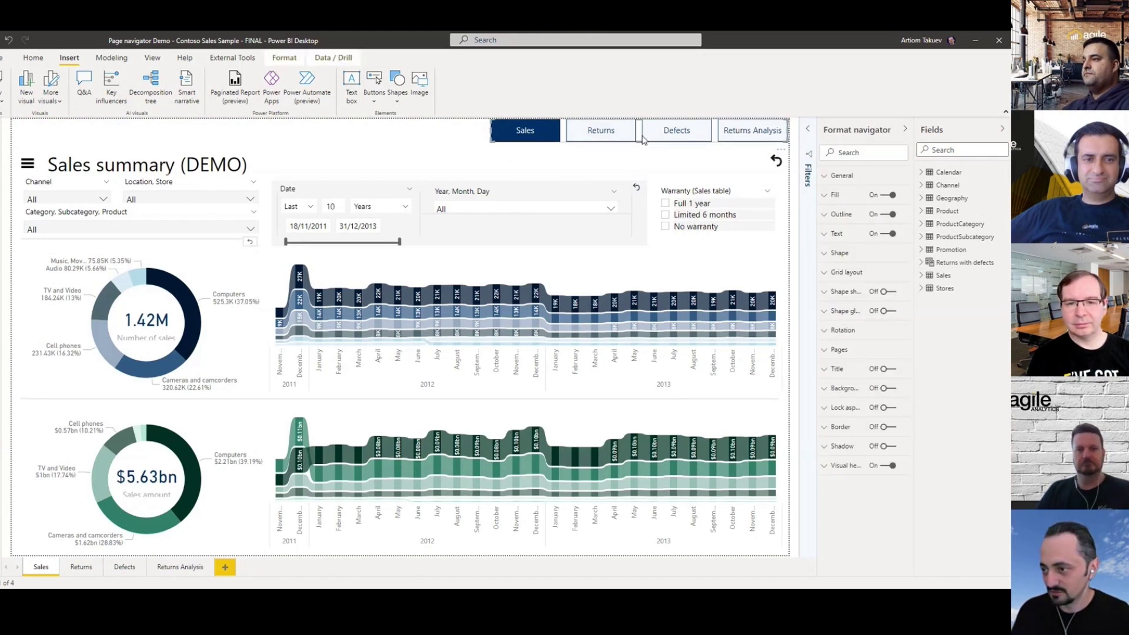
pyautogui.moveTo(642, 146); pyautogui.dragTo(650, 146)
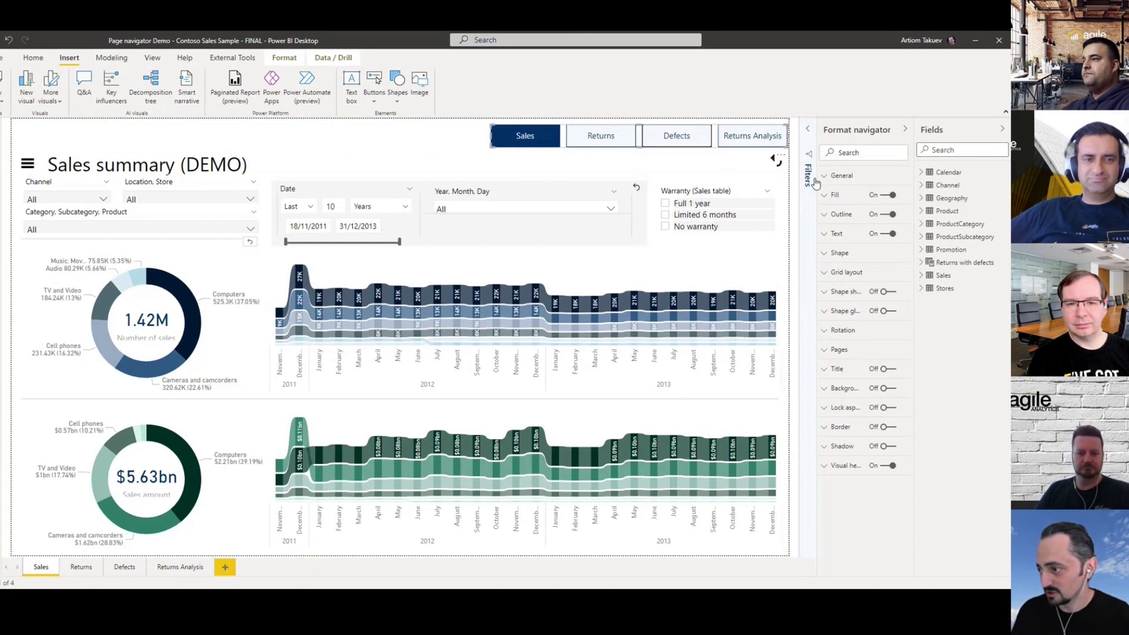
# Step: Set the navigator's Selected-state fill to a lighter blue, then deselect the navigator
pyautogui.click(847, 196)
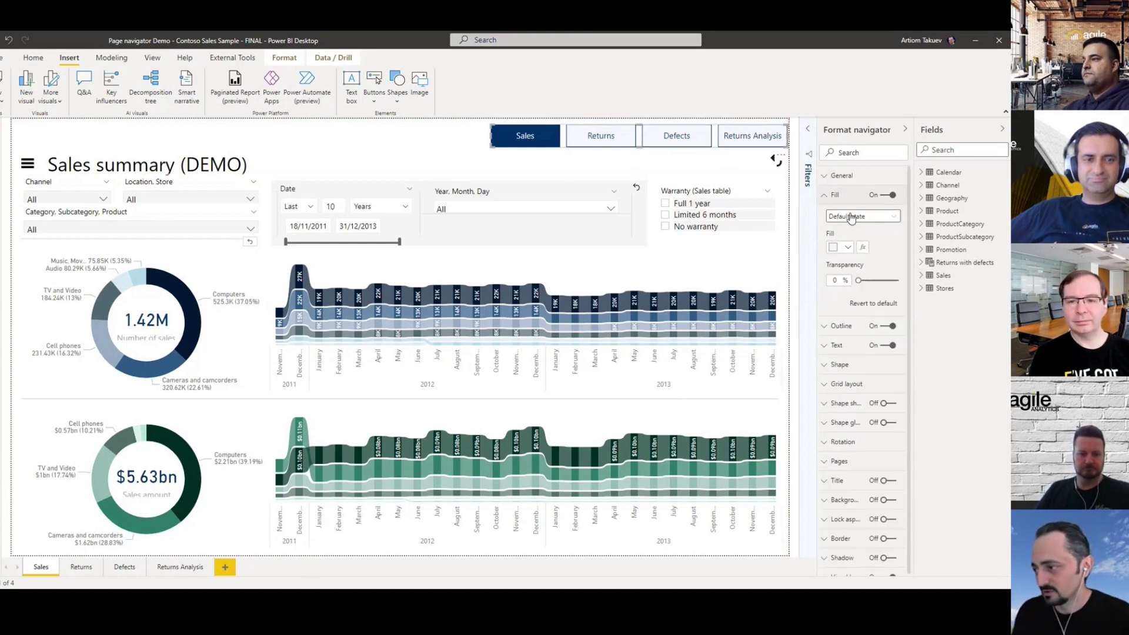
pyautogui.click(851, 217)
pyautogui.click(842, 265)
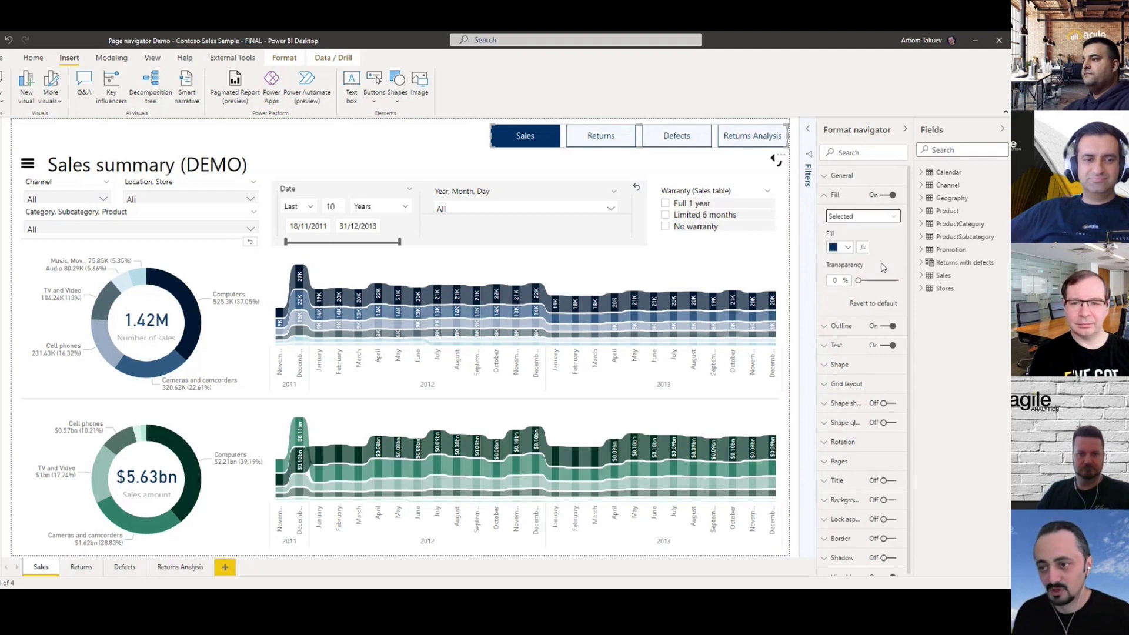
pyautogui.click(838, 250)
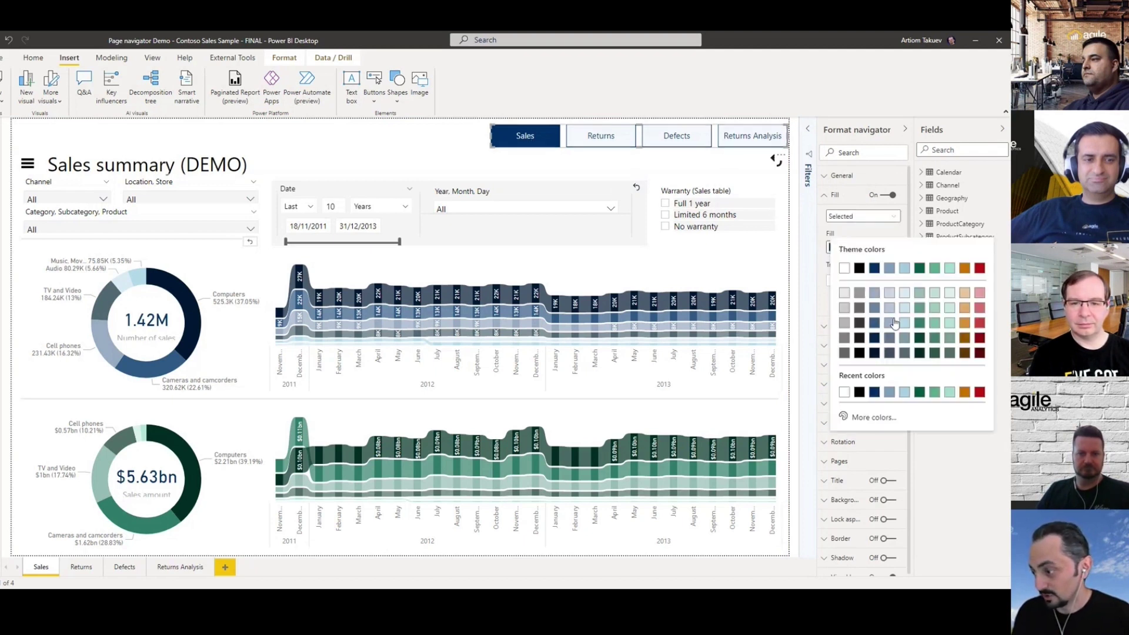
pyautogui.click(875, 325)
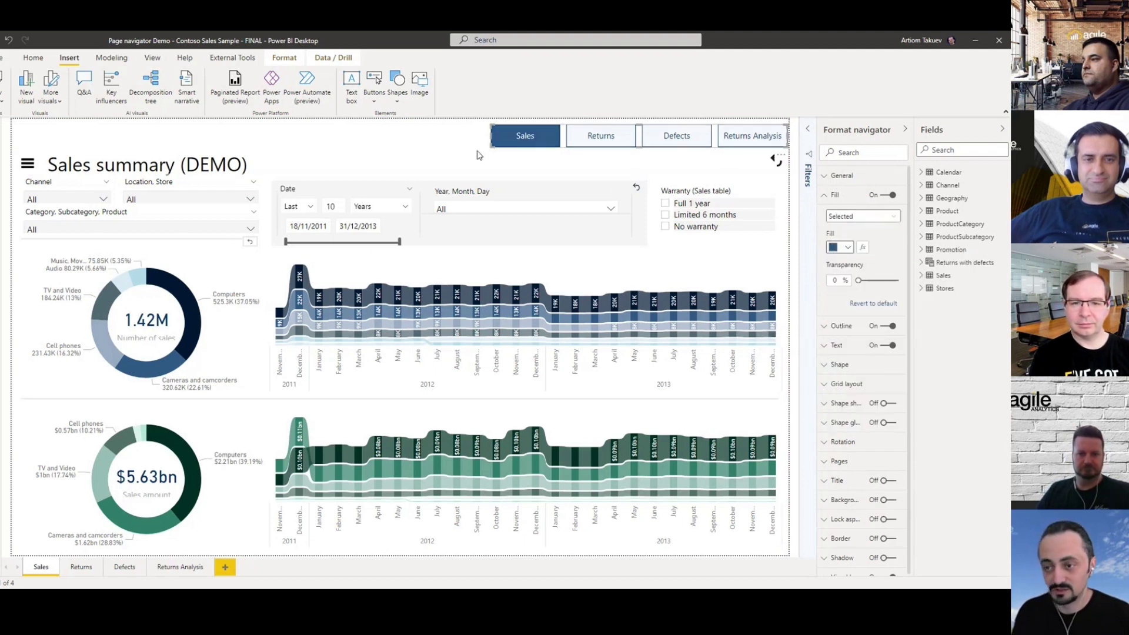
pyautogui.click(461, 141)
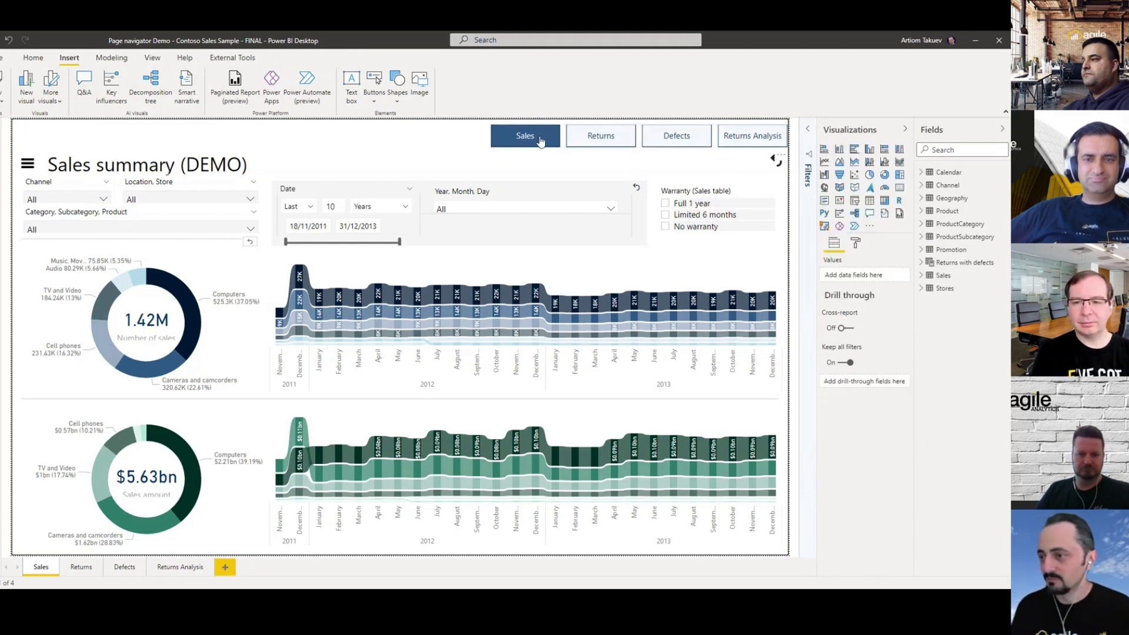
# Step: After trying chevron and heart shapes, set the navigator buttons to 'Snipped tab, top right'
pyautogui.click(573, 144)
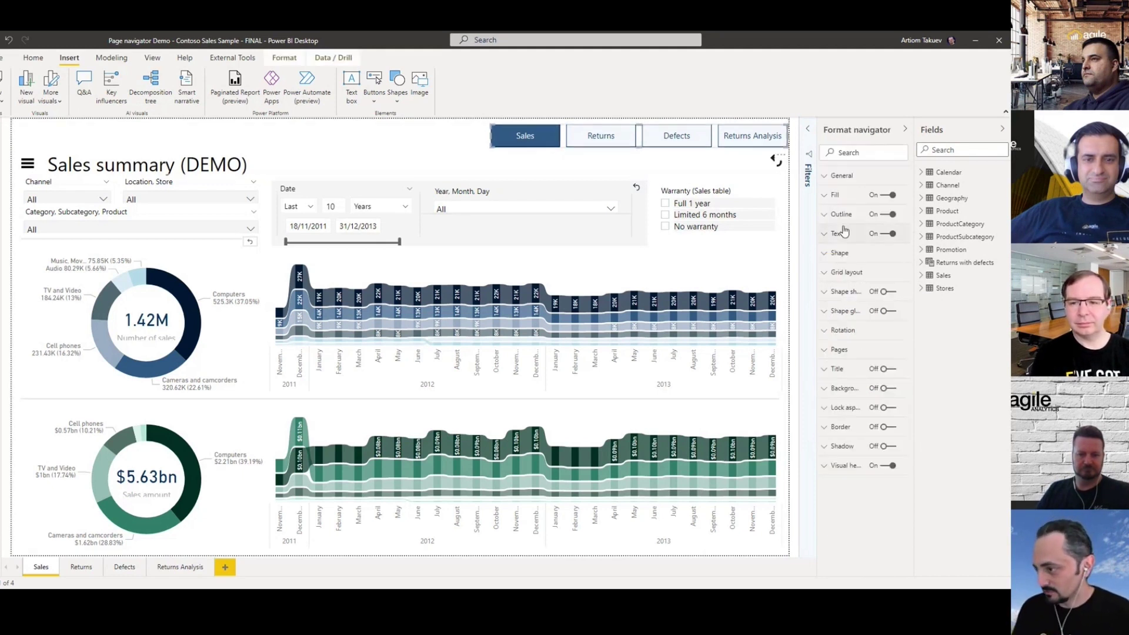
pyautogui.click(861, 259)
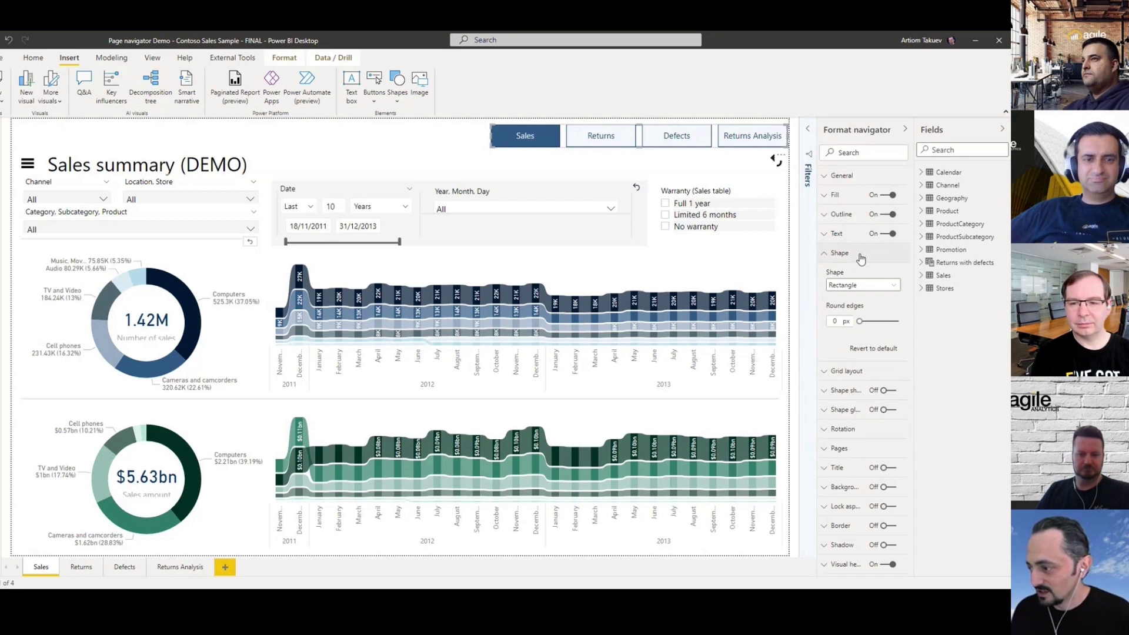
pyautogui.click(865, 287)
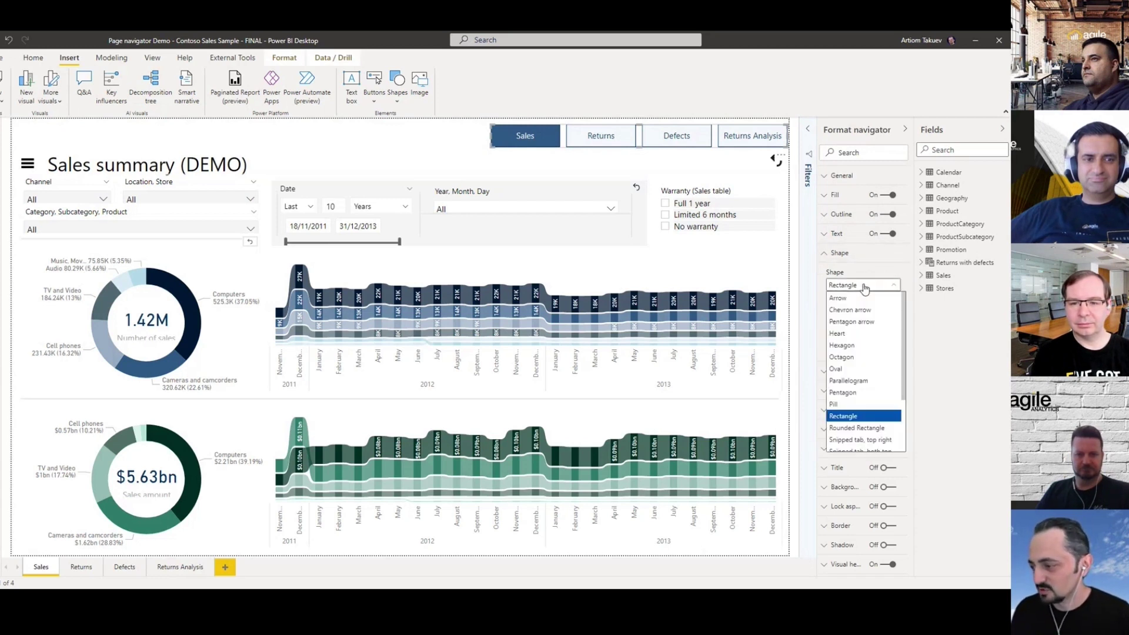
pyautogui.click(864, 310)
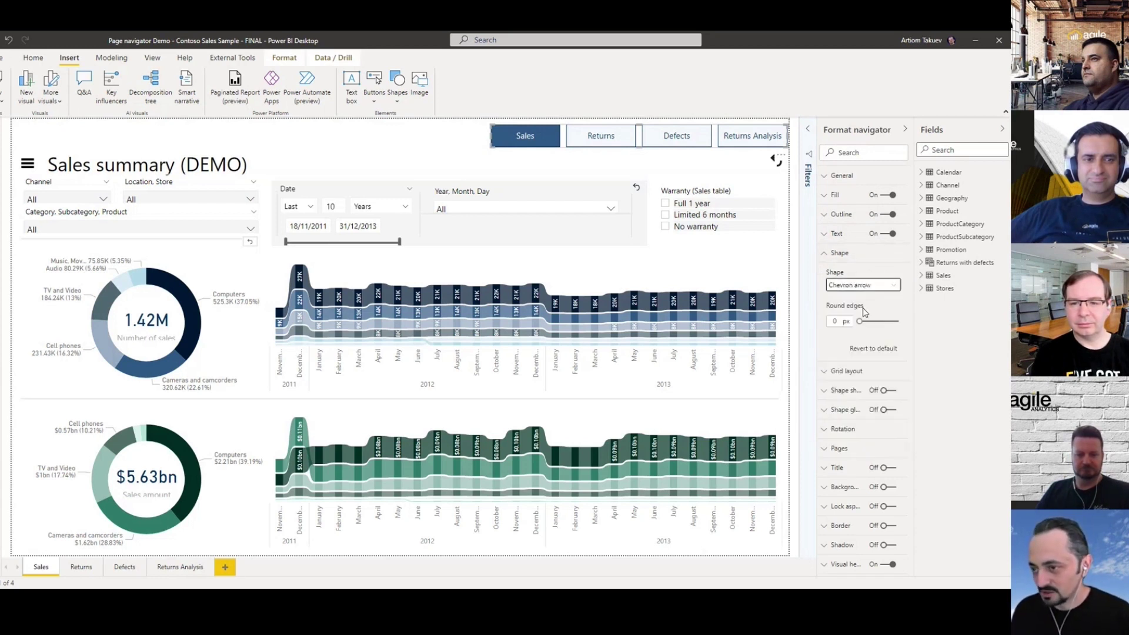
pyautogui.click(861, 287)
pyautogui.click(862, 338)
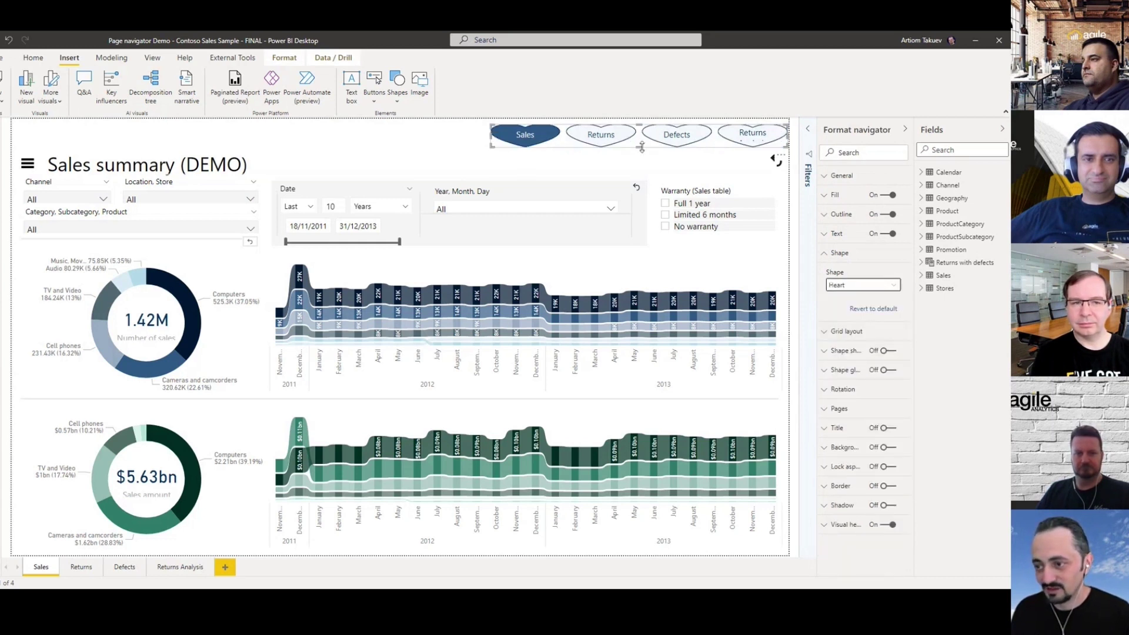
pyautogui.moveTo(642, 147)
pyautogui.mouseDown()
pyautogui.moveTo(641, 177)
pyautogui.moveTo(640, 149)
pyautogui.mouseUp()
pyautogui.click(841, 287)
pyautogui.scroll(-4, 876, 388)
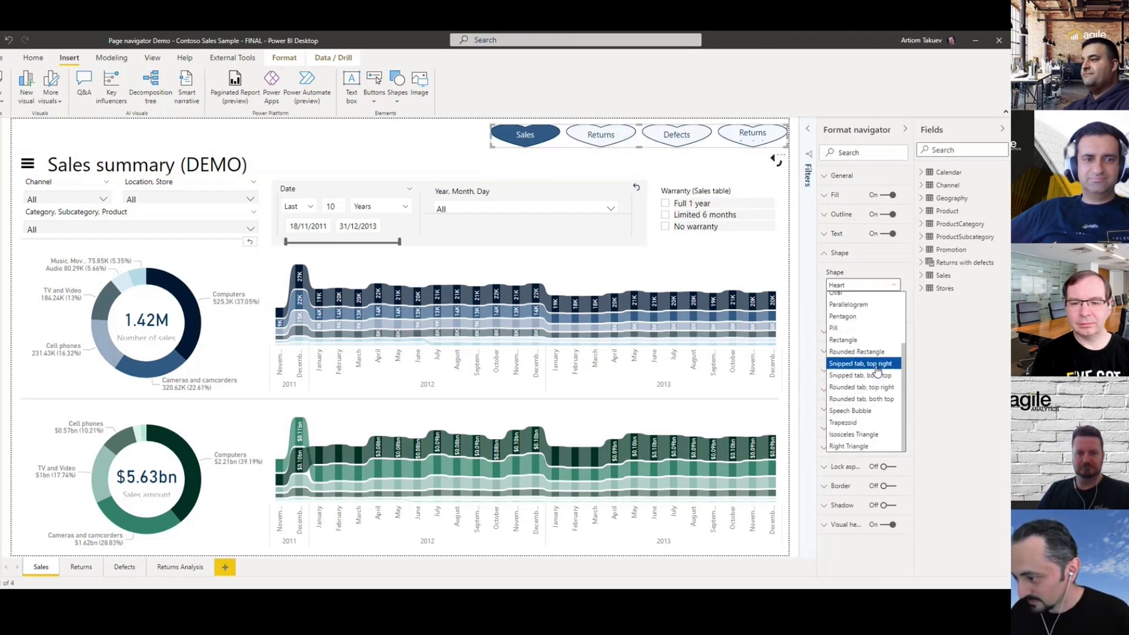
pyautogui.click(877, 366)
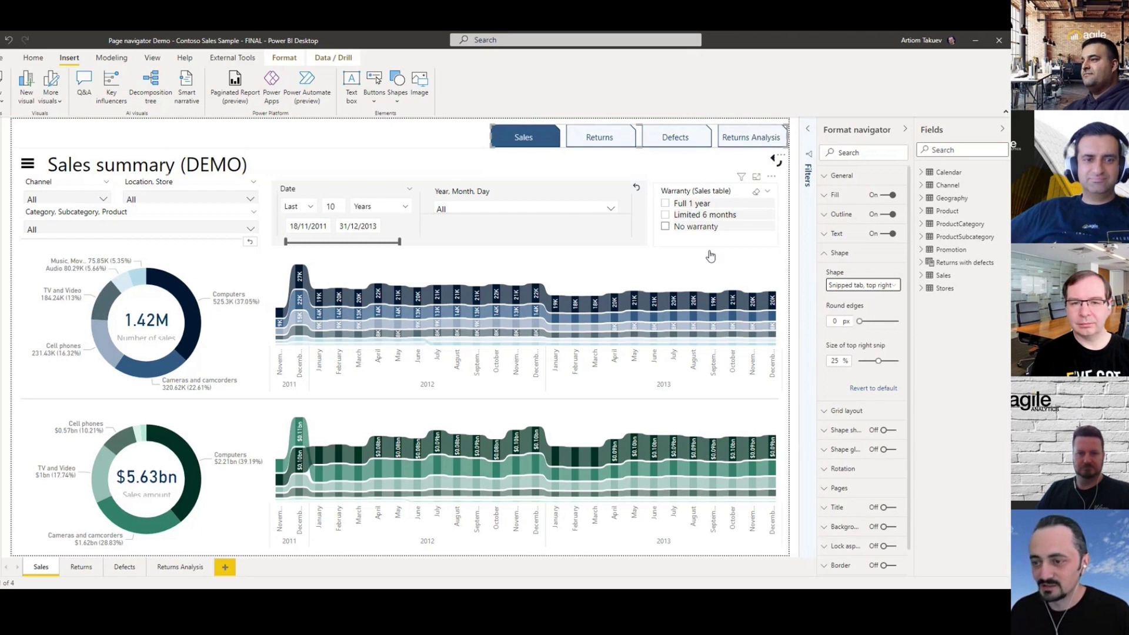
# Step: Toggle the navigator's shape shadow on and back off, then switch shape glow on
pyautogui.click(471, 135)
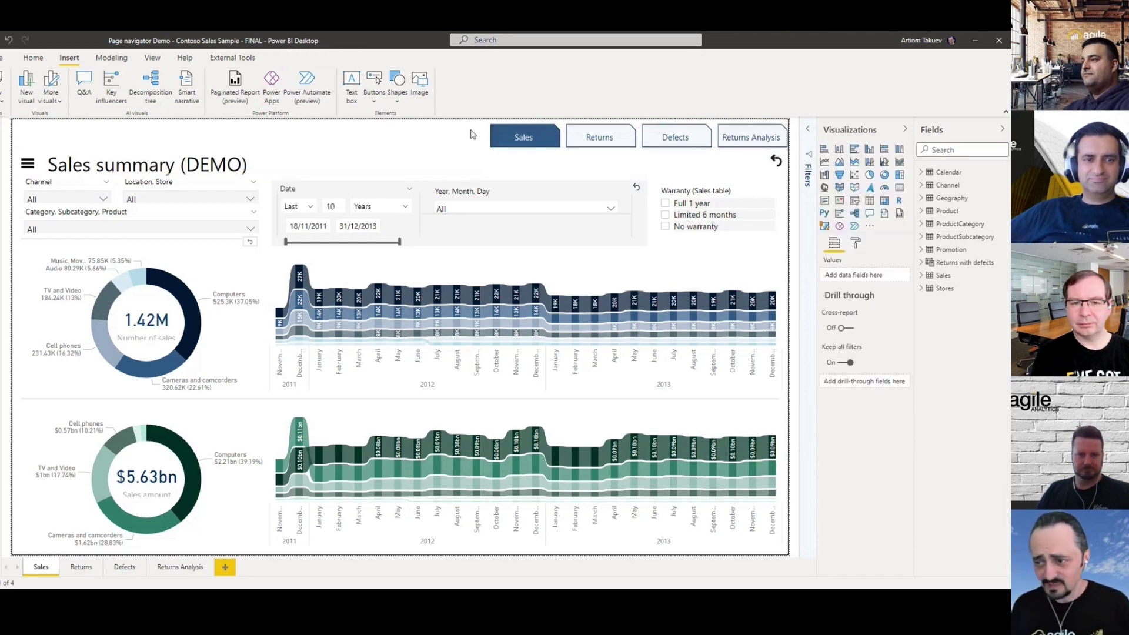
pyautogui.click(531, 144)
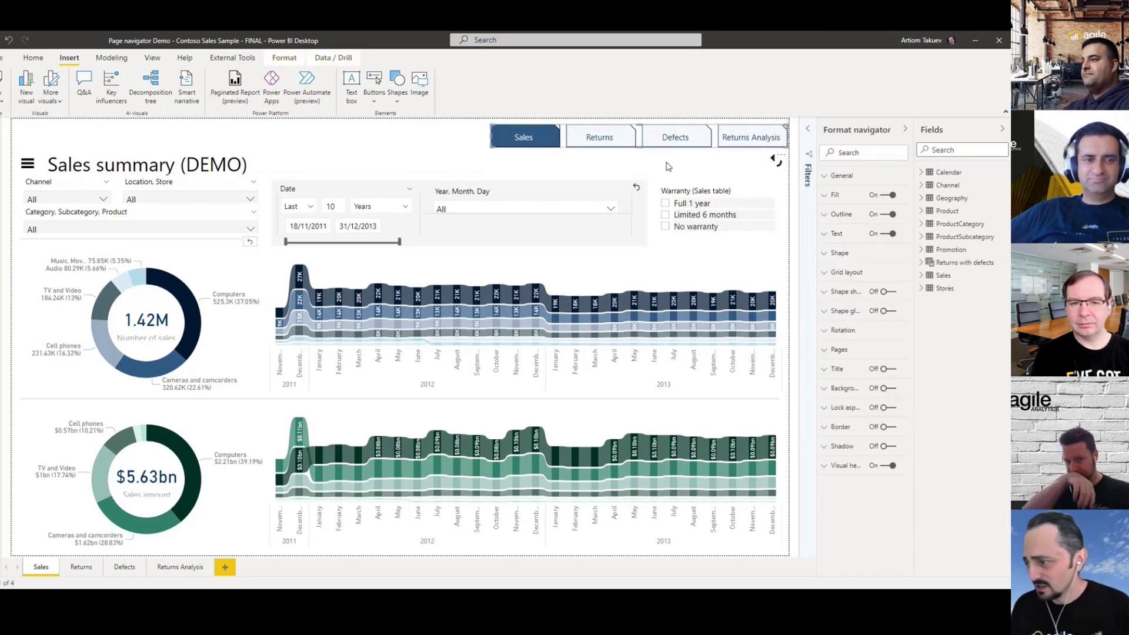
pyautogui.click(851, 294)
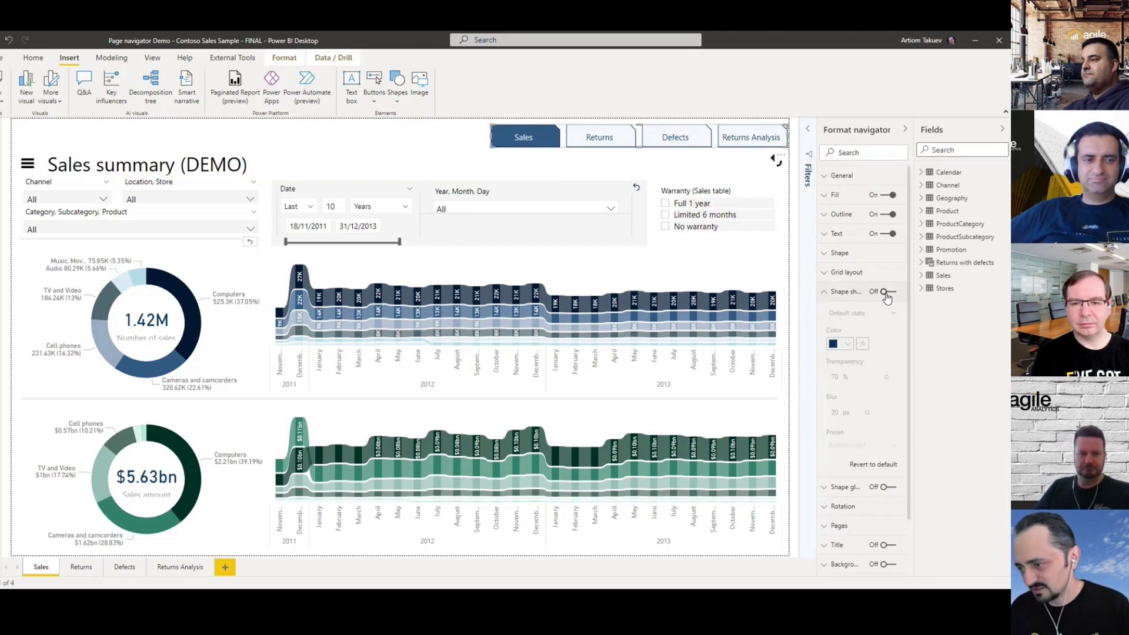
pyautogui.click(886, 293)
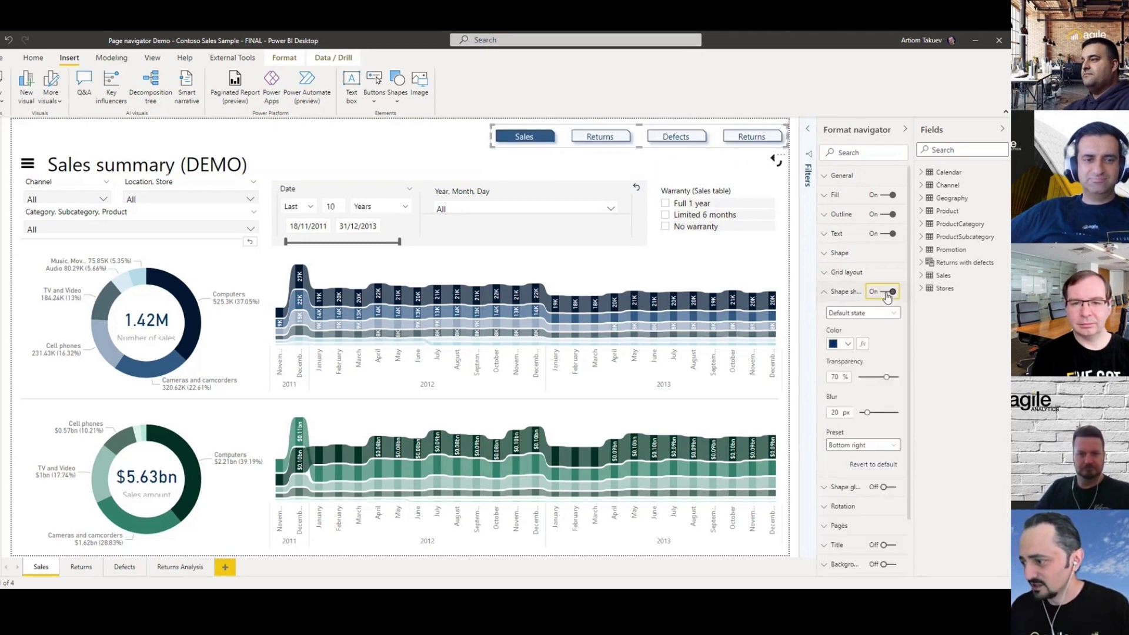
pyautogui.click(887, 293)
pyautogui.click(848, 294)
pyautogui.click(891, 311)
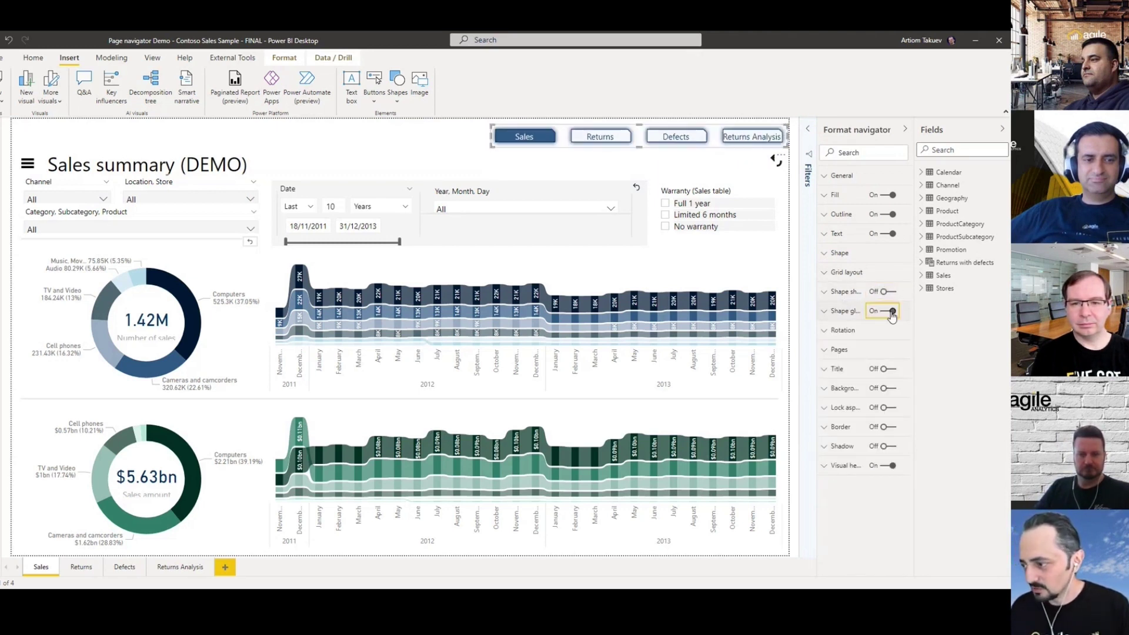
# Step: Turn shape glow off, try a vertical button stack, then undo back to a horizontal layout
pyautogui.click(847, 272)
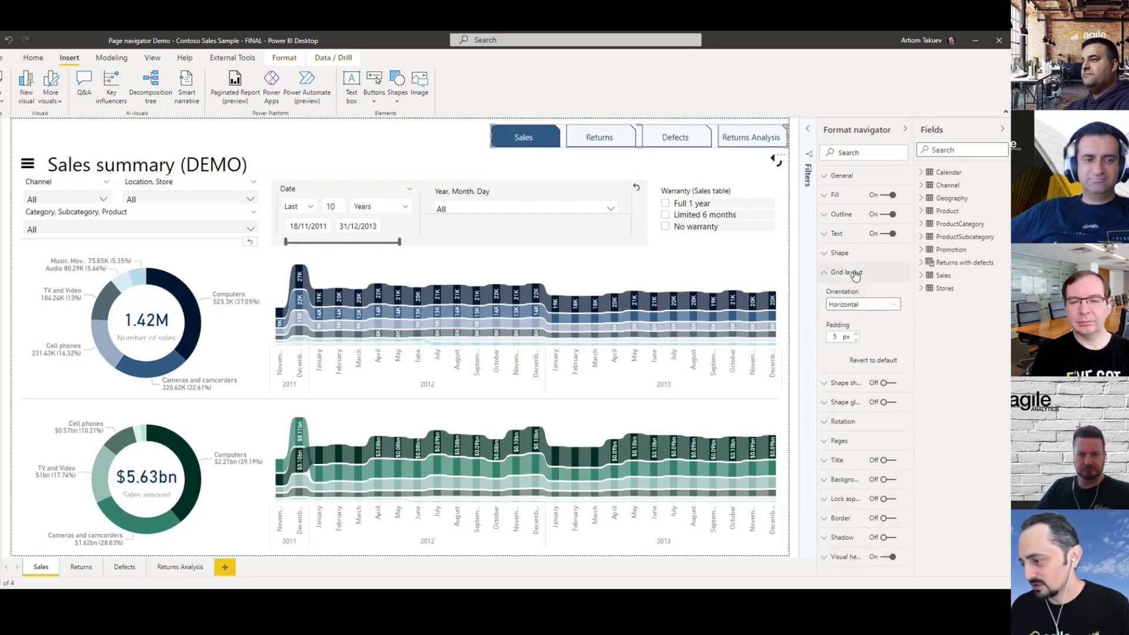
pyautogui.click(857, 305)
pyautogui.click(841, 329)
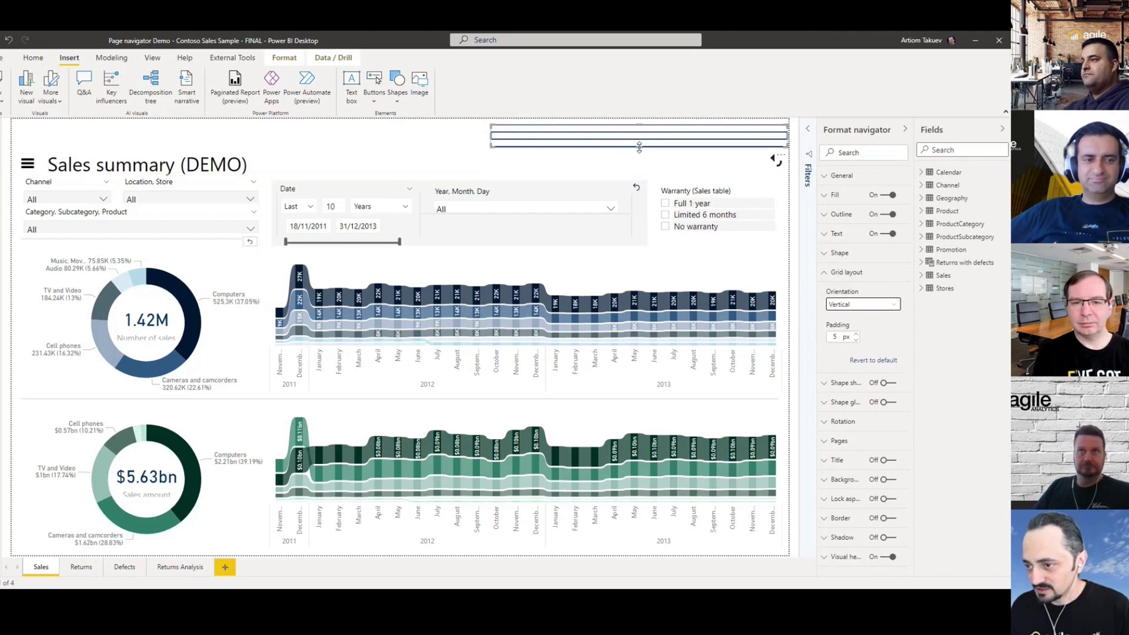
pyautogui.moveTo(640, 147); pyautogui.dragTo(639, 277)
pyautogui.moveTo(491, 201); pyautogui.dragTo(699, 211)
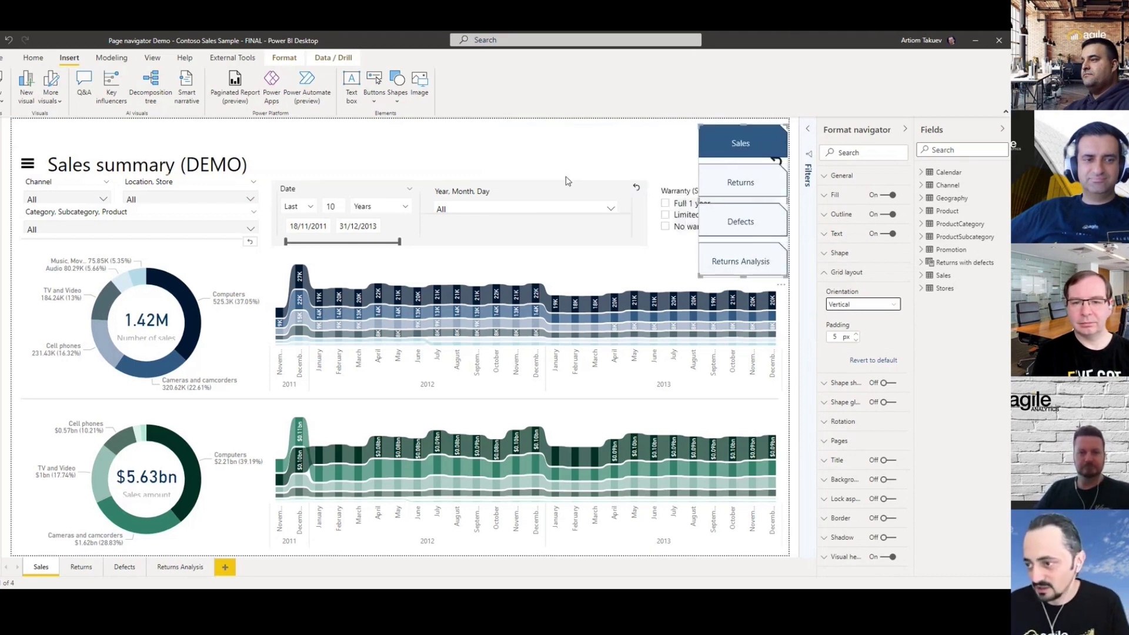
pyautogui.hotkey('ctrl', 'z')
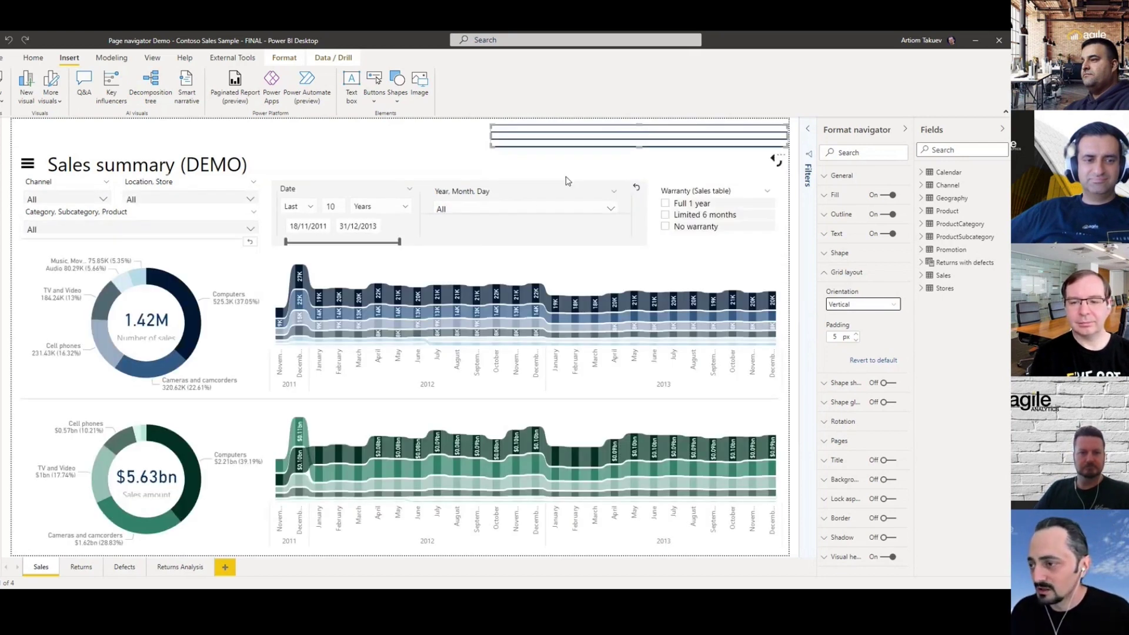
pyautogui.hotkey('ctrl', 'z')
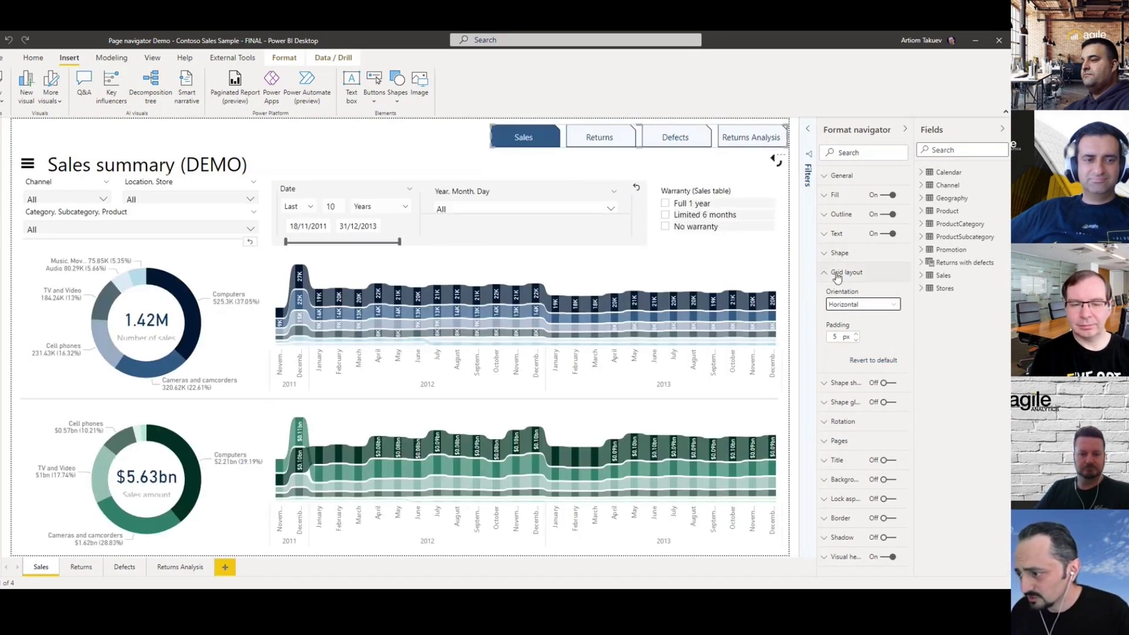
pyautogui.click(836, 273)
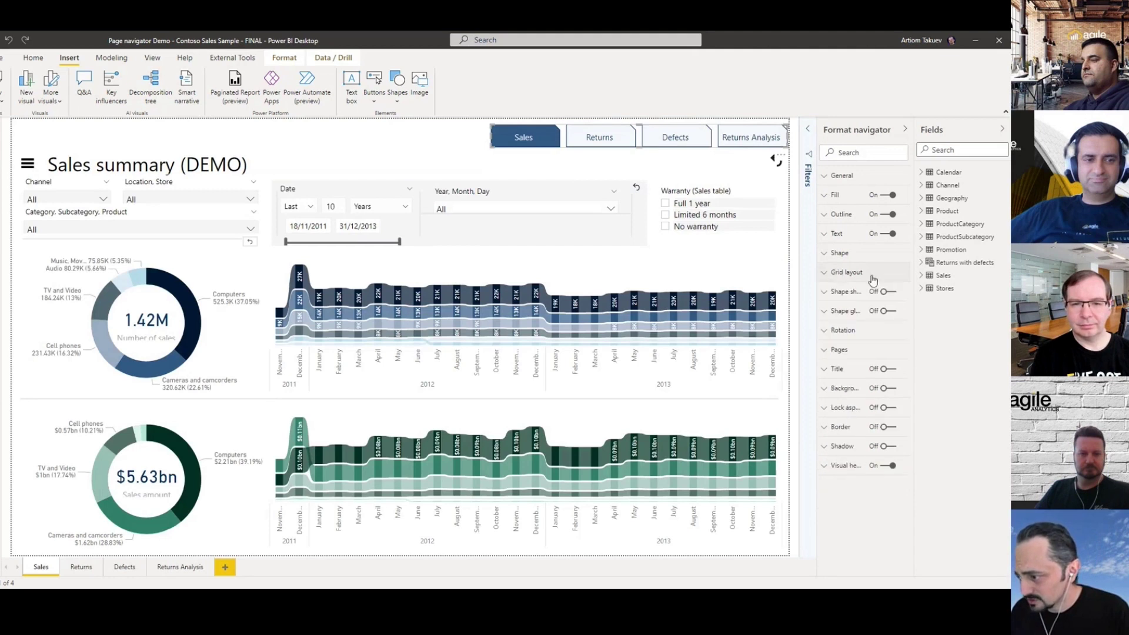
# Step: Add a new blank Page 1 and hide it
pyautogui.click(862, 349)
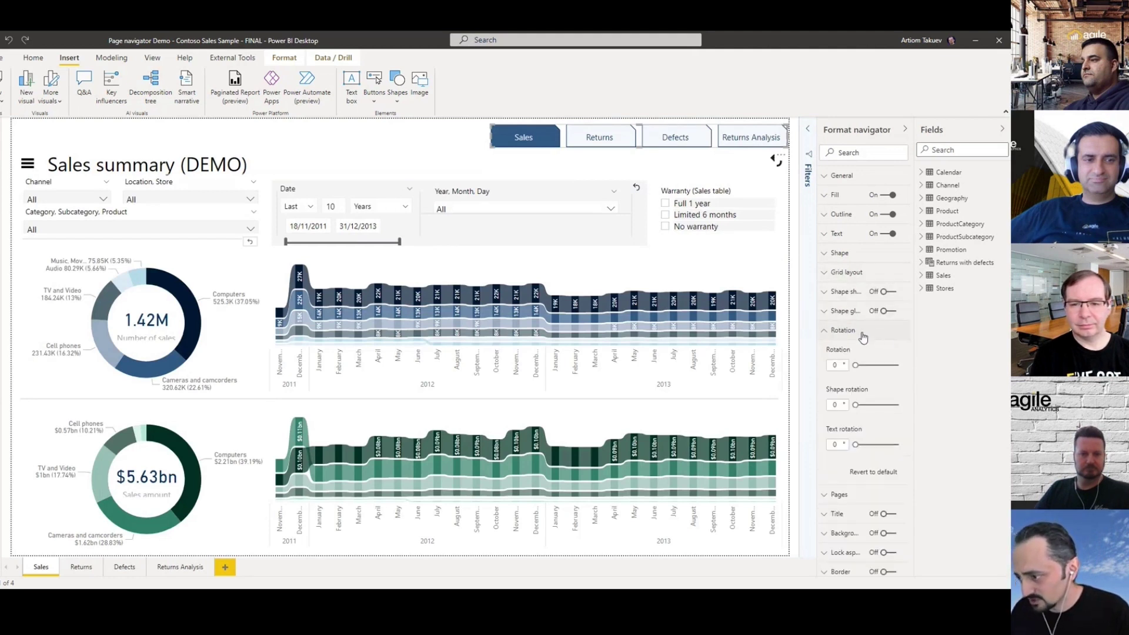
pyautogui.click(226, 568)
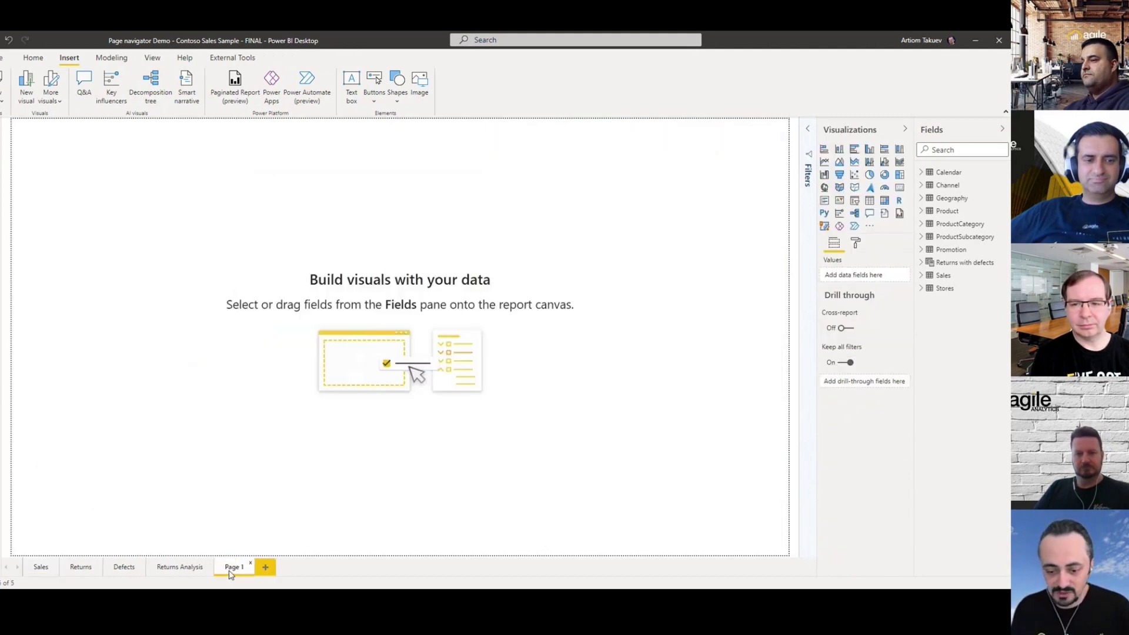
pyautogui.rightClick(228, 569)
pyautogui.click(255, 564)
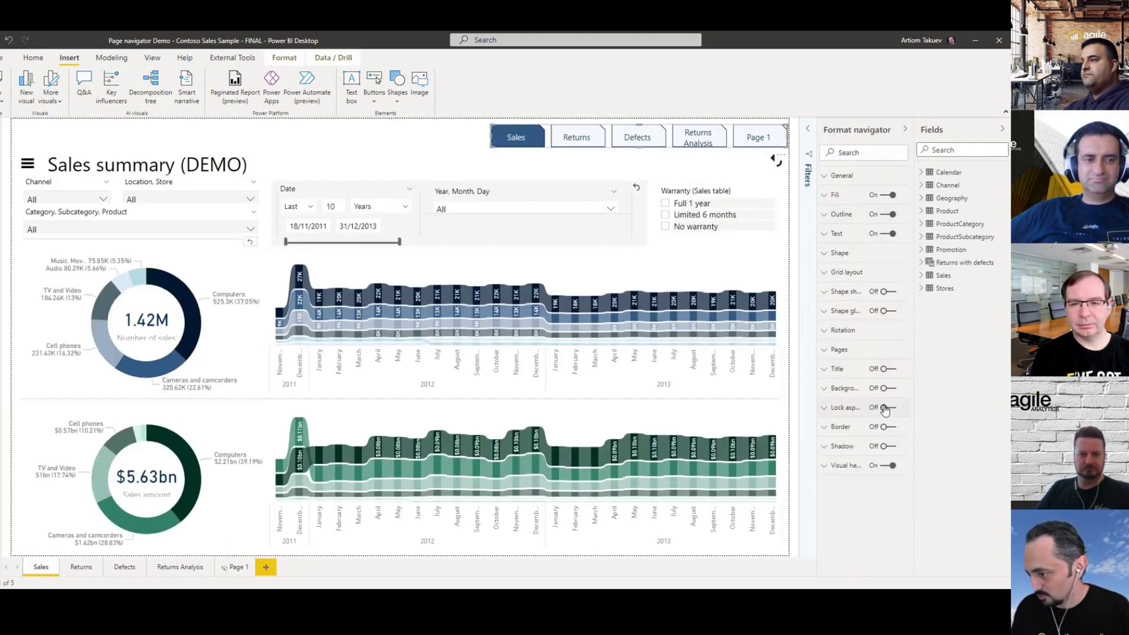
# Step: Turn off Show hidden pages in the navigator's page settings
pyautogui.click(849, 355)
pyautogui.click(852, 387)
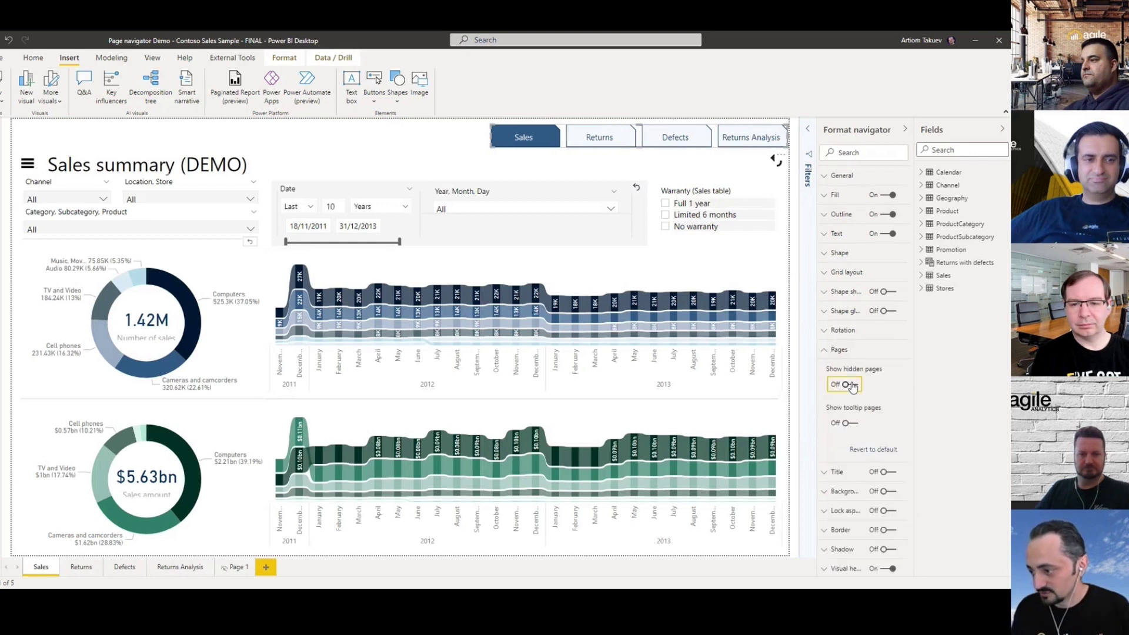
pyautogui.click(838, 351)
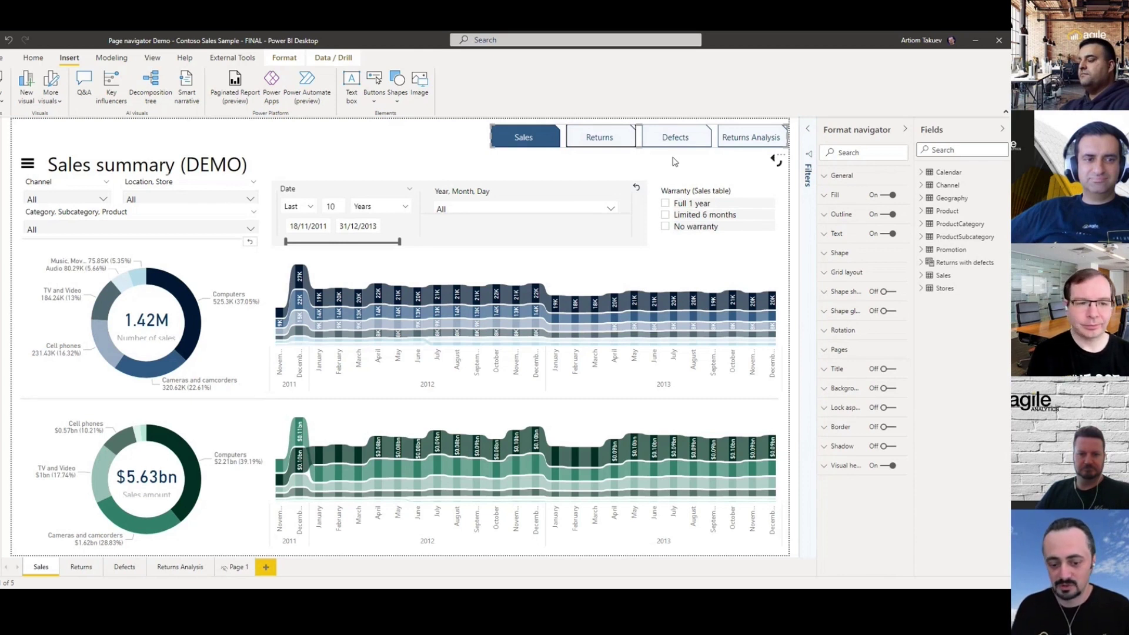
# Step: Drag the divider line from between the charts up under the navigator and color its outline dark blue
pyautogui.click(532, 403)
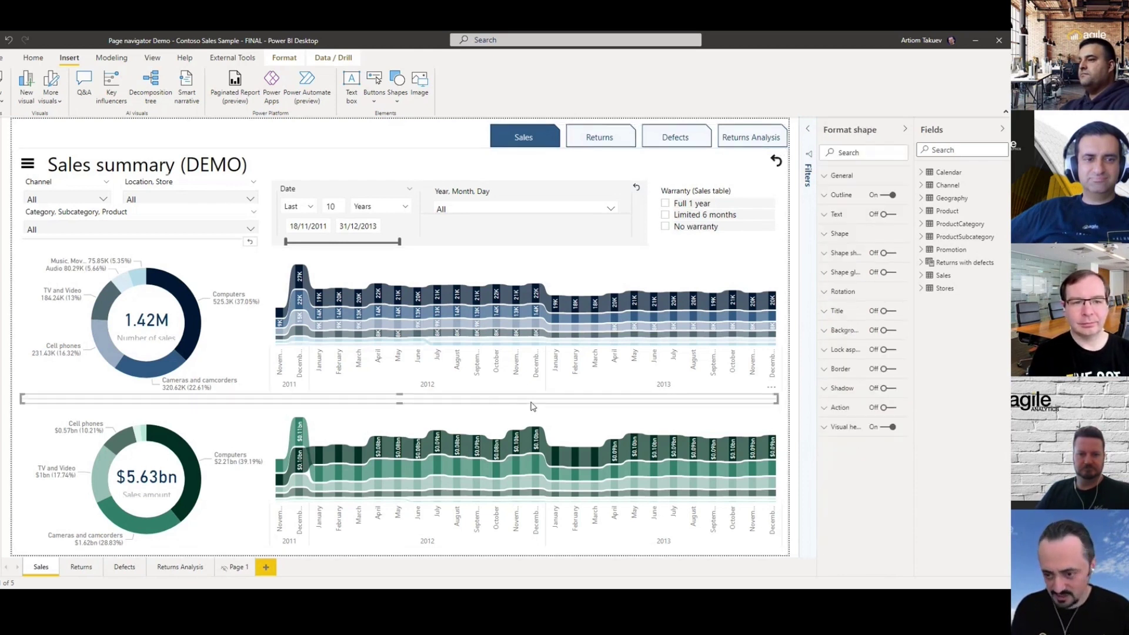
pyautogui.moveTo(531, 406); pyautogui.dragTo(523, 150)
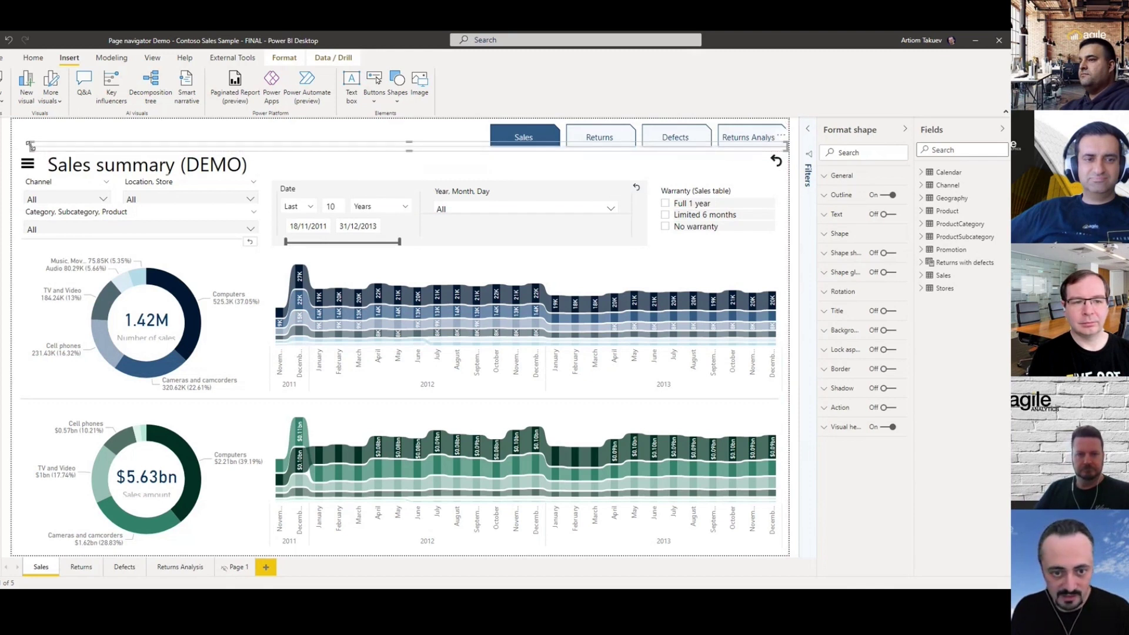
pyautogui.click(12, 149)
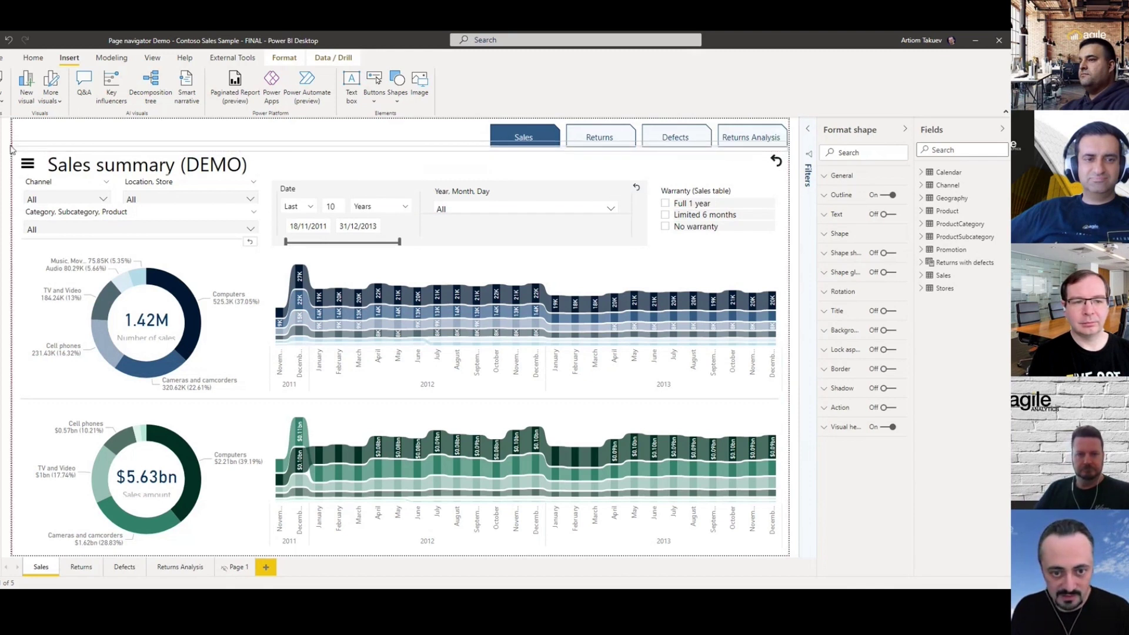
pyautogui.click(660, 152)
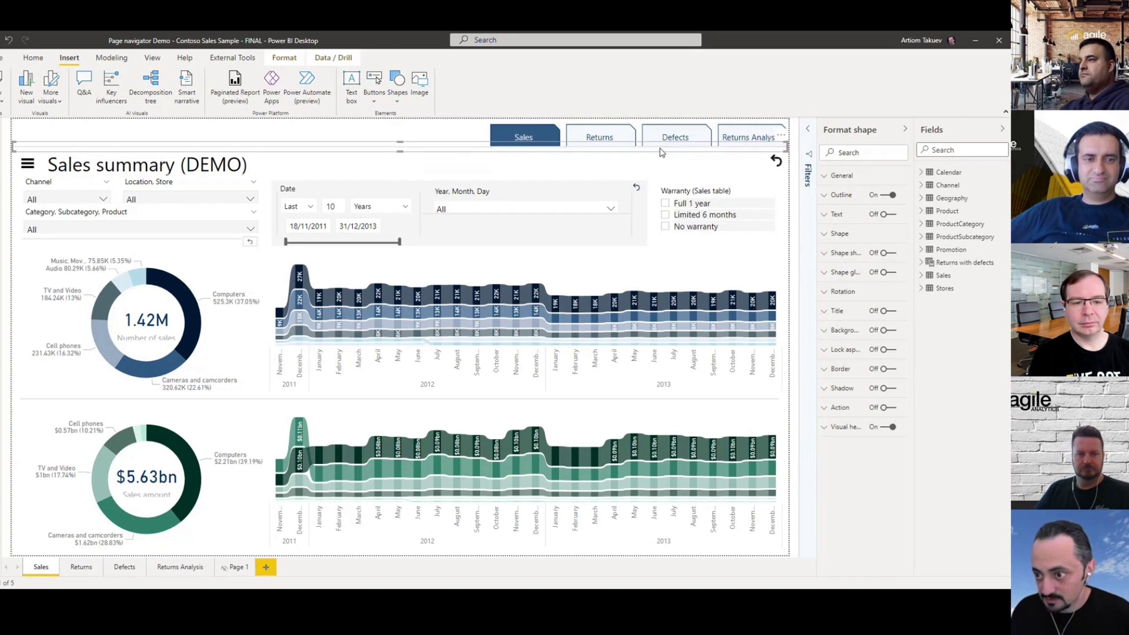
pyautogui.click(835, 195)
pyautogui.click(849, 229)
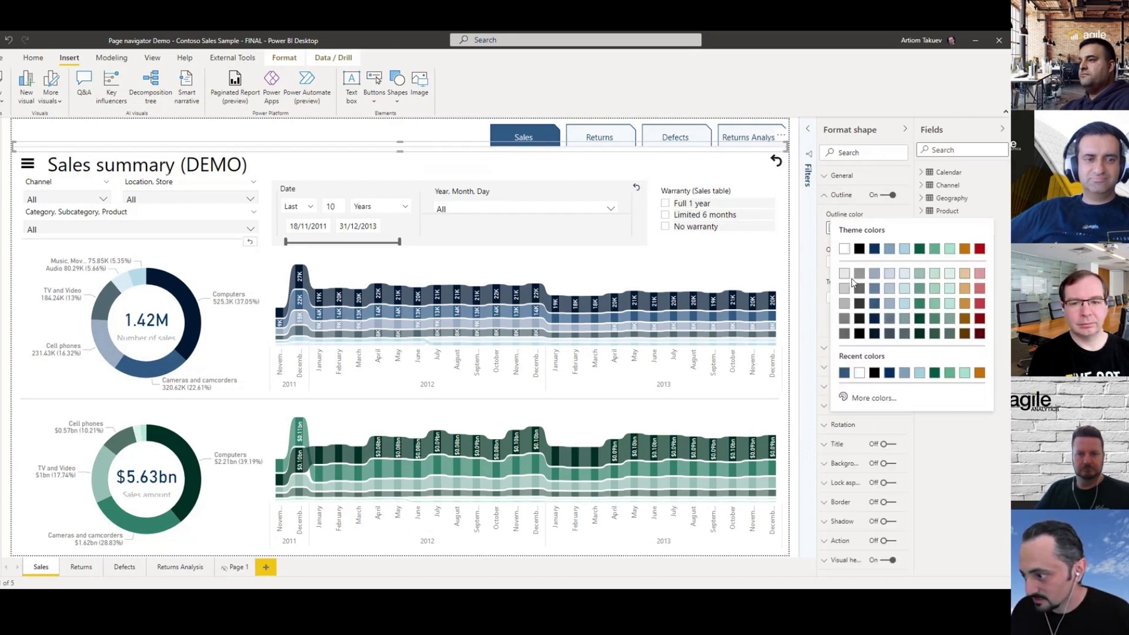
pyautogui.click(880, 312)
# Step: Select the navigator and divider line, then visit the Returns, Defects and Returns Analysis pages
pyautogui.click(505, 124)
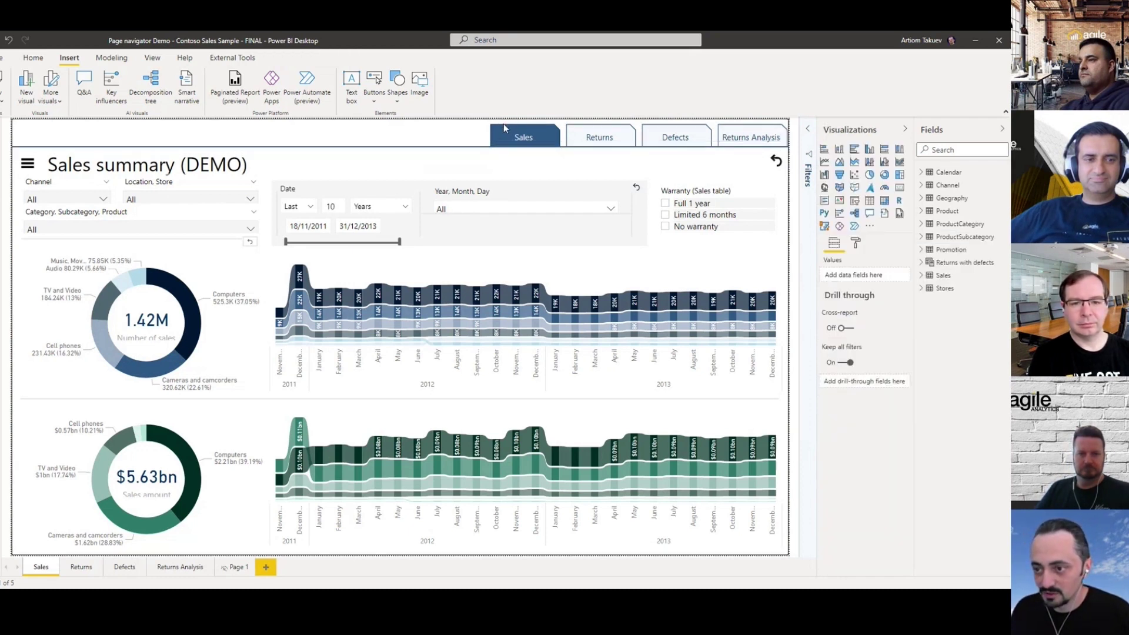
pyautogui.click(454, 149)
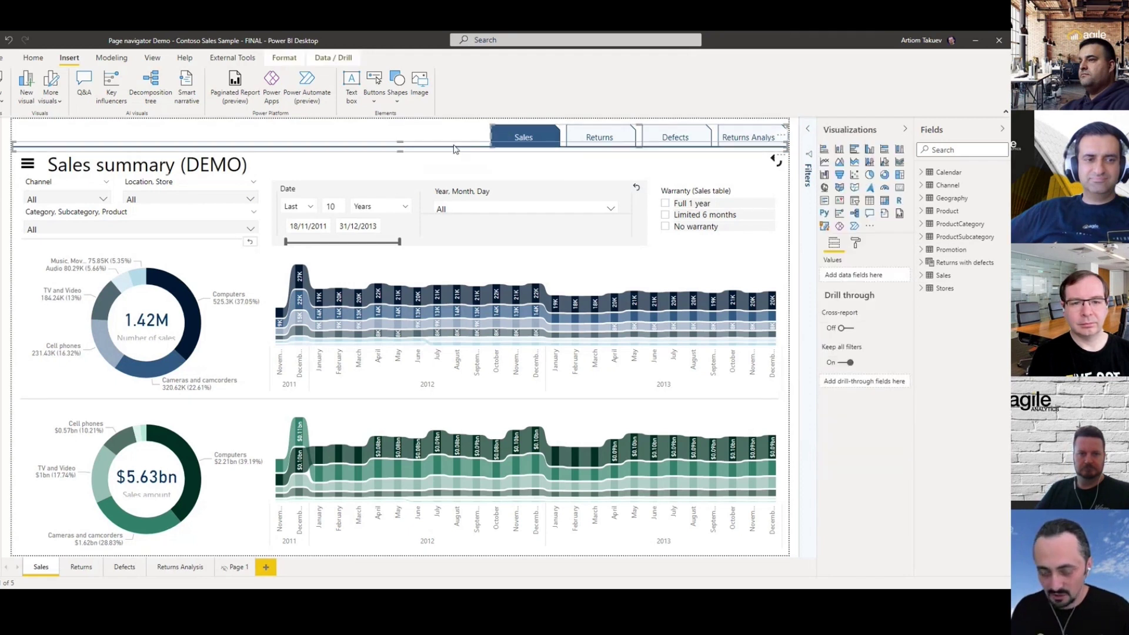
pyautogui.click(80, 566)
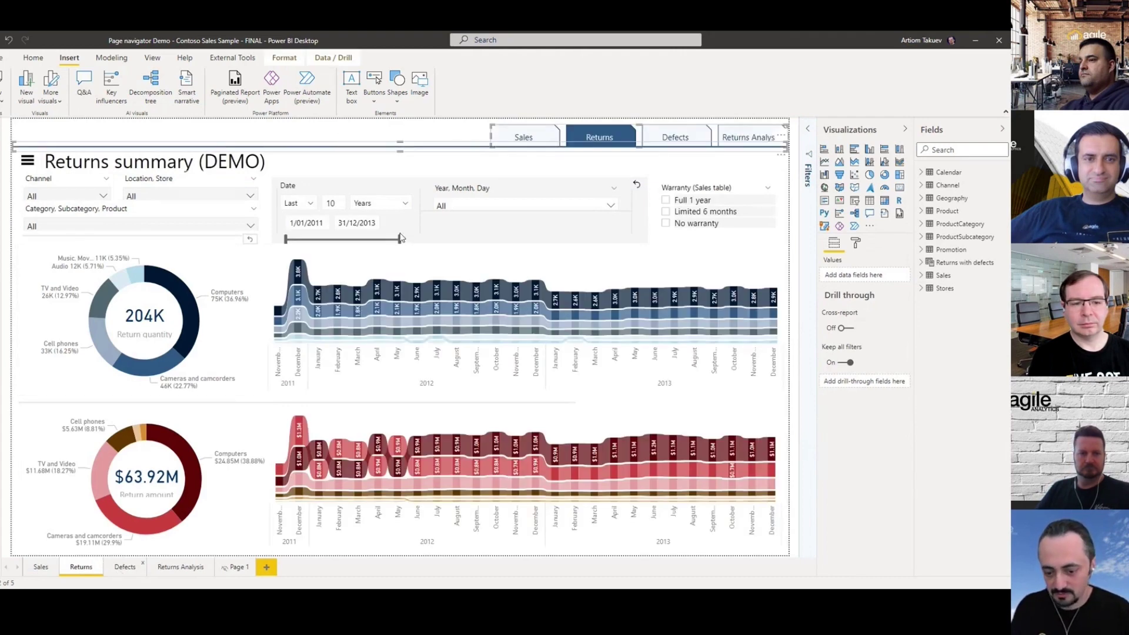
pyautogui.click(125, 567)
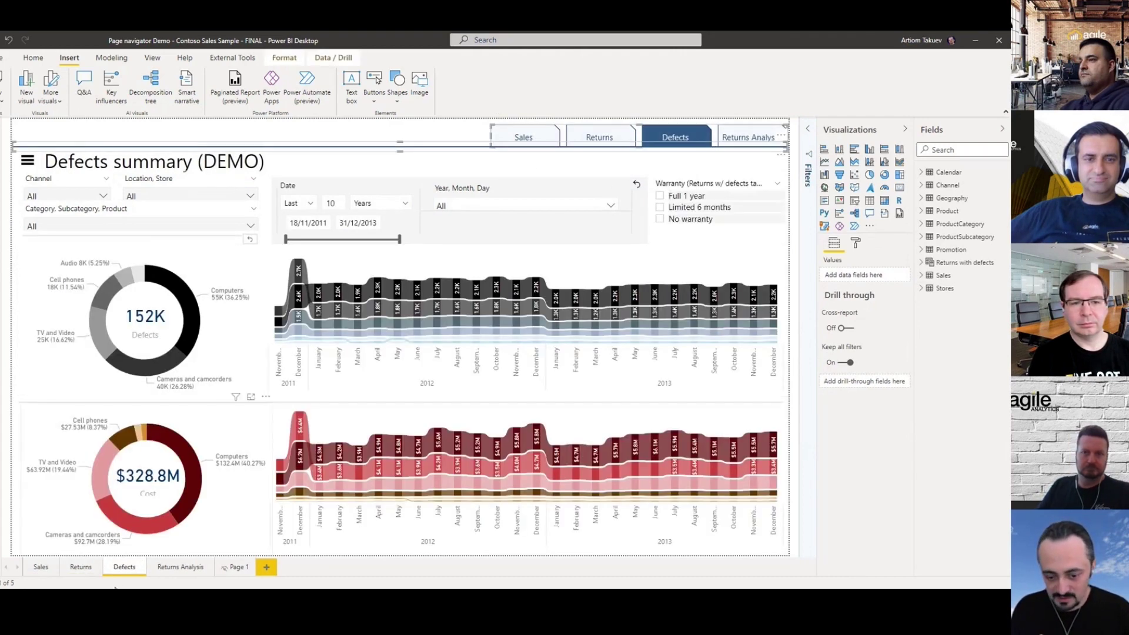
pyautogui.click(180, 567)
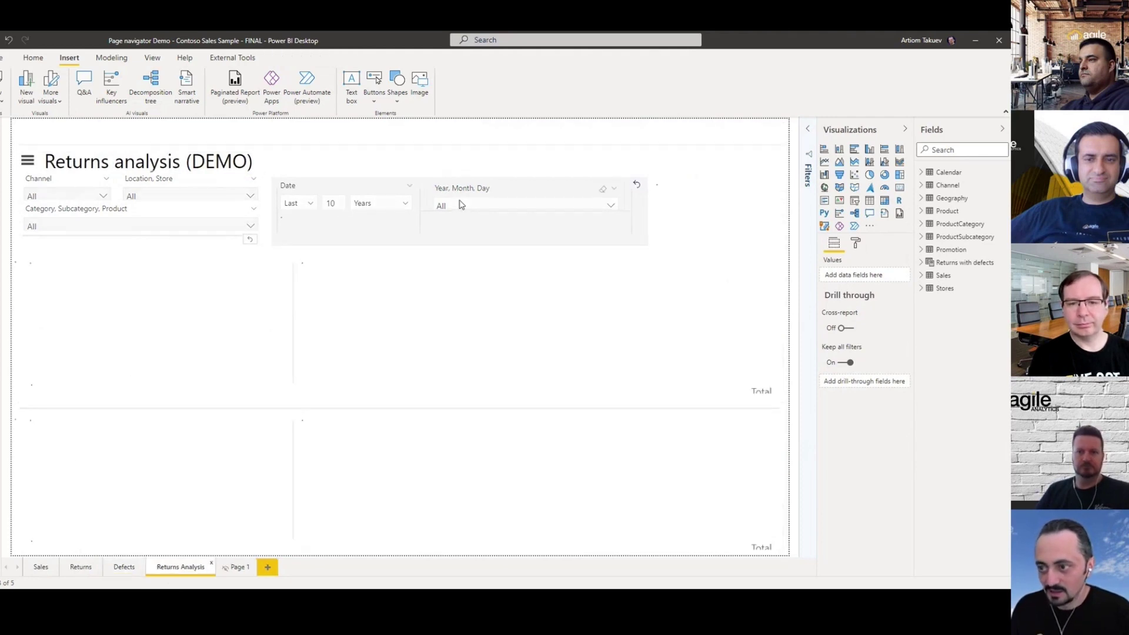
# Step: Test the navigator buttons by jumping to the Sales, Returns and Defects pages
pyautogui.click(446, 133)
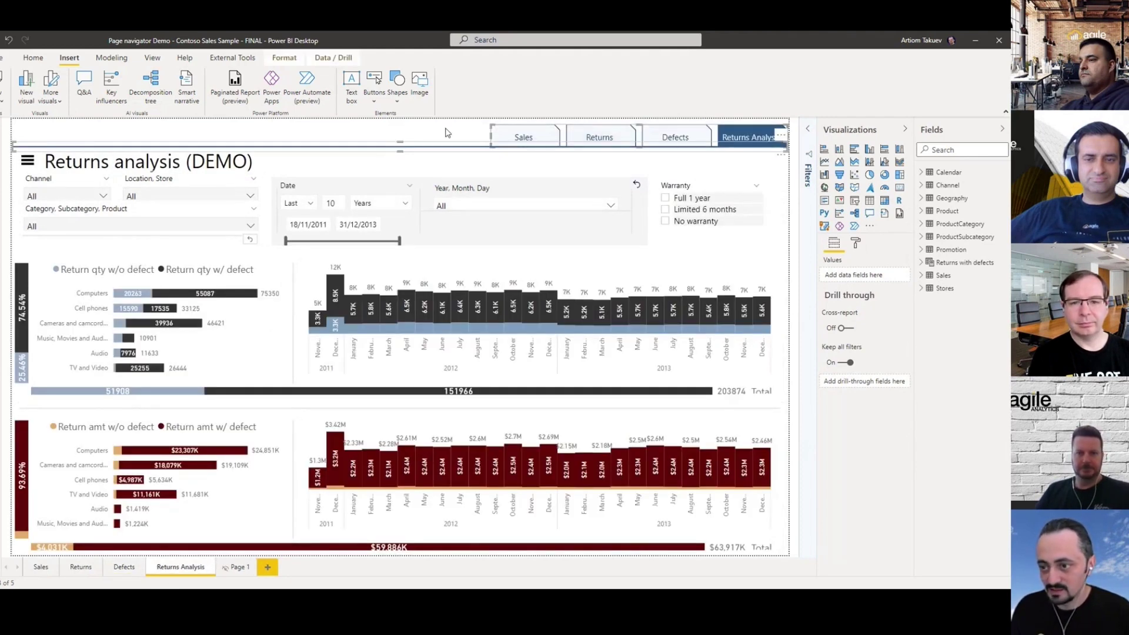
pyautogui.keyDown('ctrl'); pyautogui.click(530, 136); pyautogui.keyUp('ctrl')
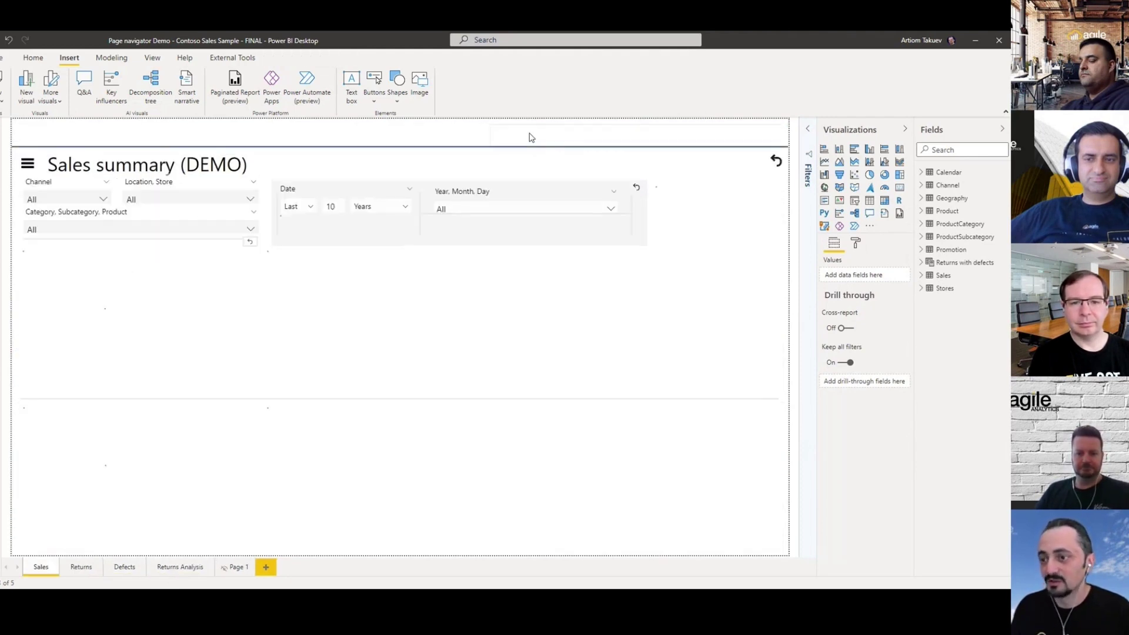
pyautogui.keyDown('ctrl'); pyautogui.click(599, 137); pyautogui.keyUp('ctrl')
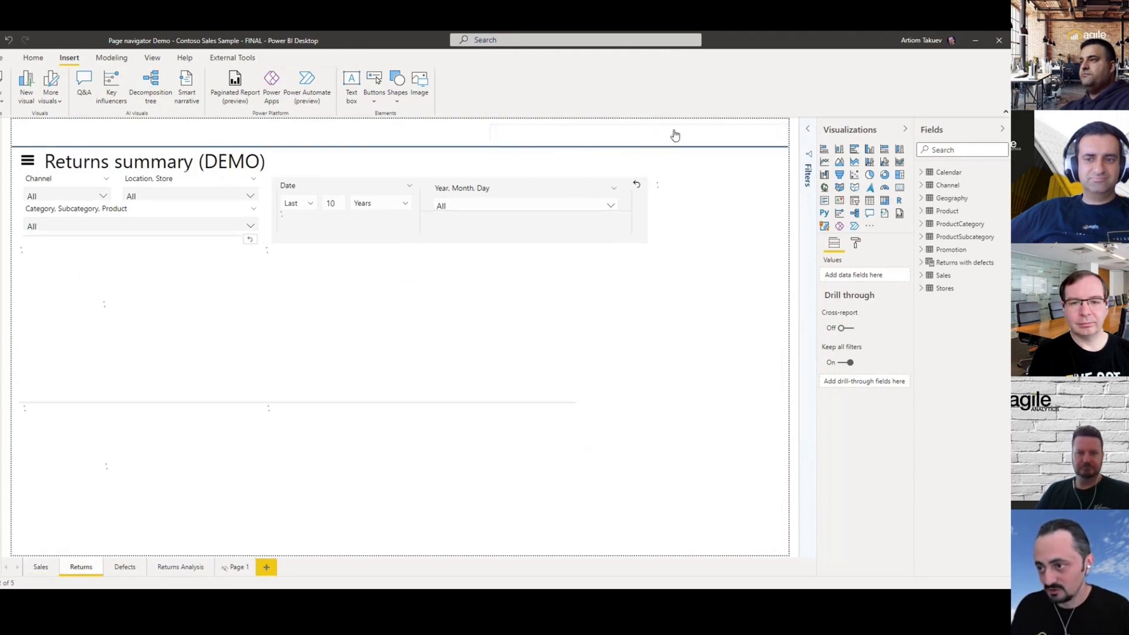
pyautogui.keyDown('ctrl'); pyautogui.click(674, 137); pyautogui.keyUp('ctrl')
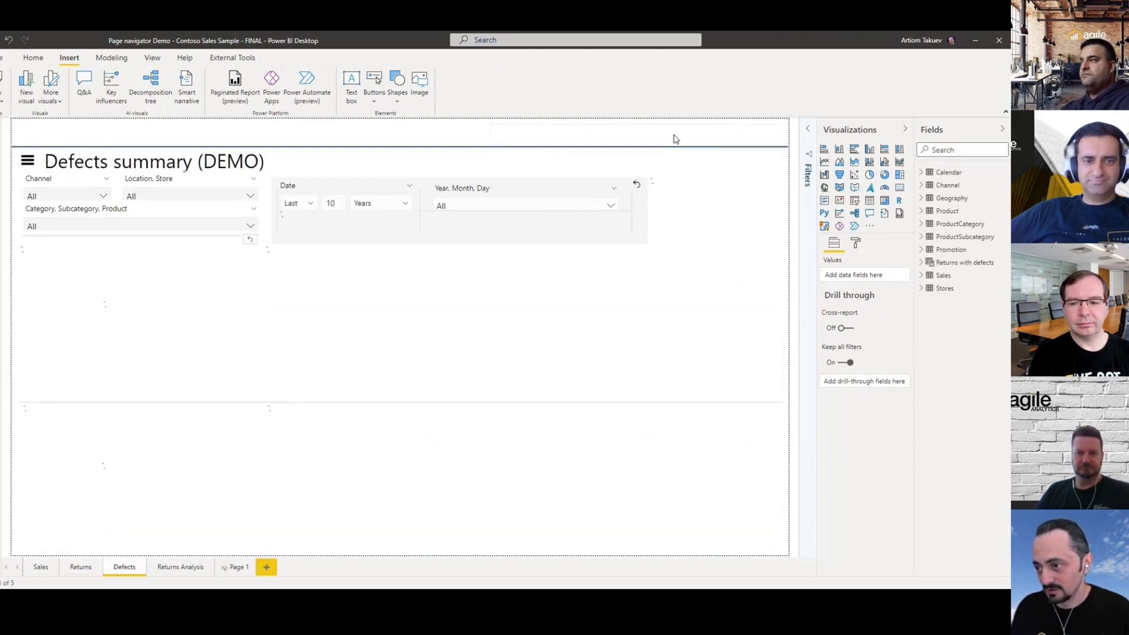
# Step: Return to the Sales page, then open the Format your report page options
pyautogui.keyDown('ctrl'); pyautogui.click(531, 140); pyautogui.keyUp('ctrl')
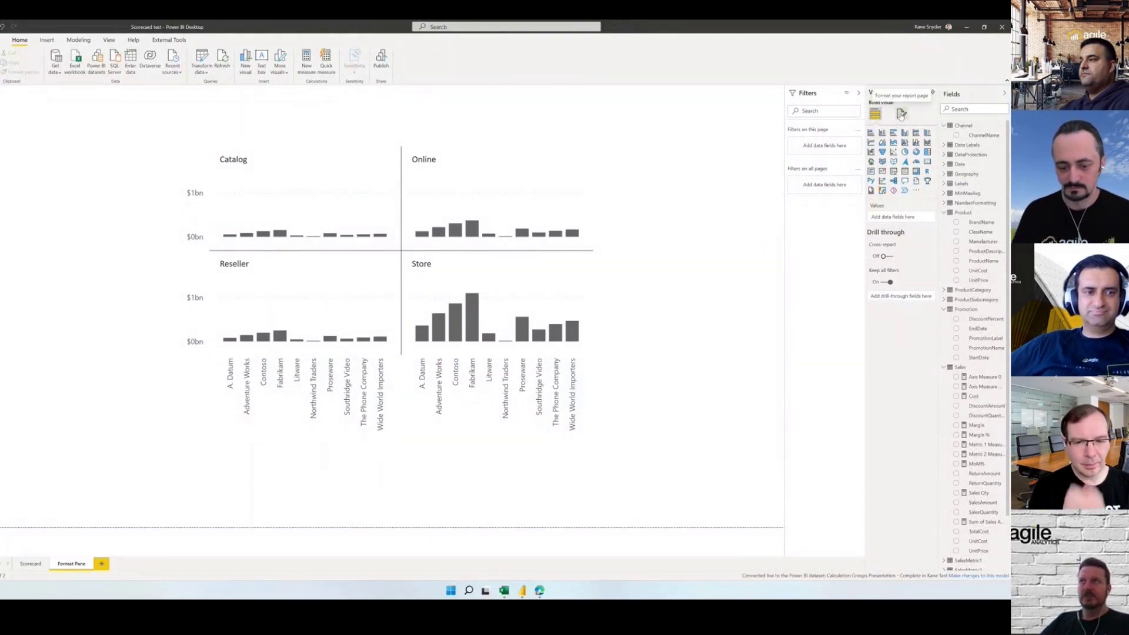
pyautogui.click(901, 115)
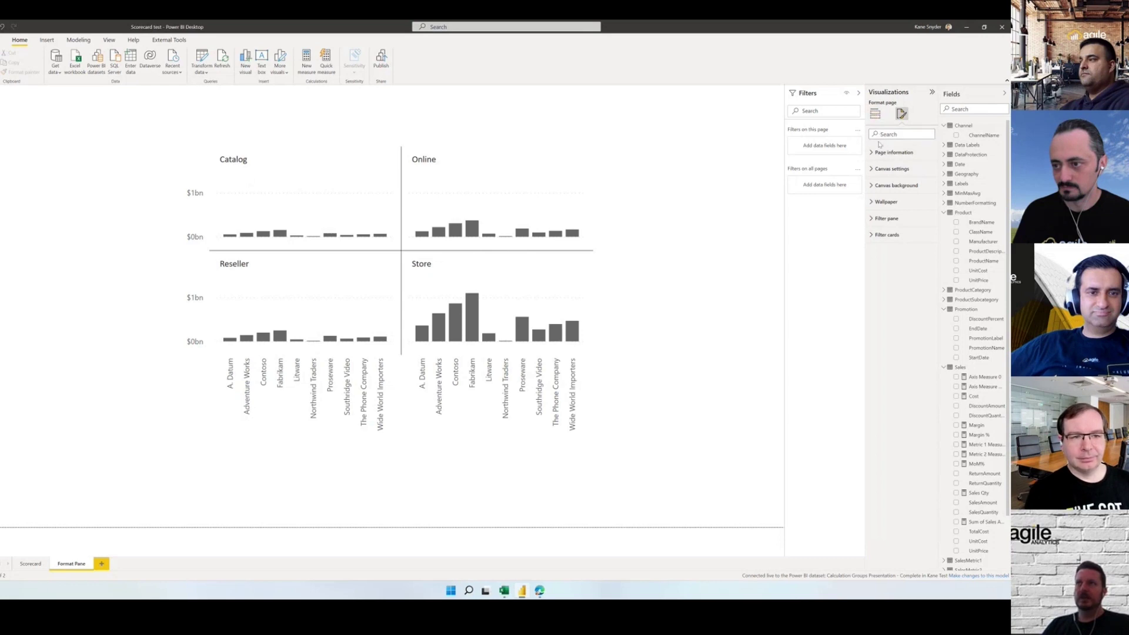
# Step: Select the small multiples sales chart to show its X-axis, Y-axis and small multiple title settings
pyautogui.click(873, 153)
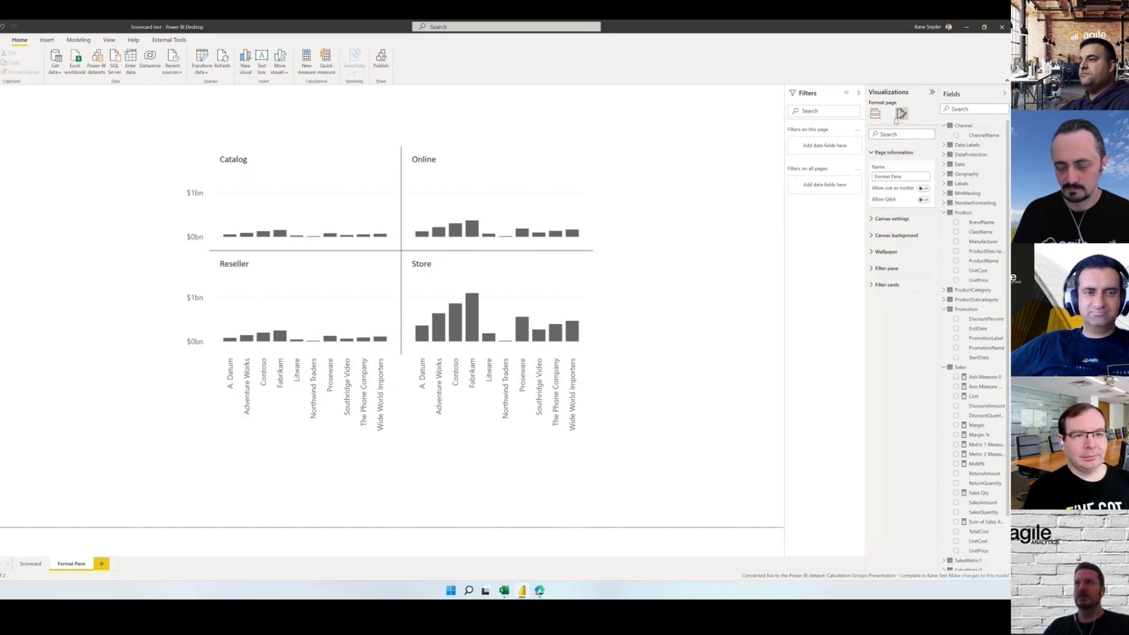
pyautogui.click(876, 153)
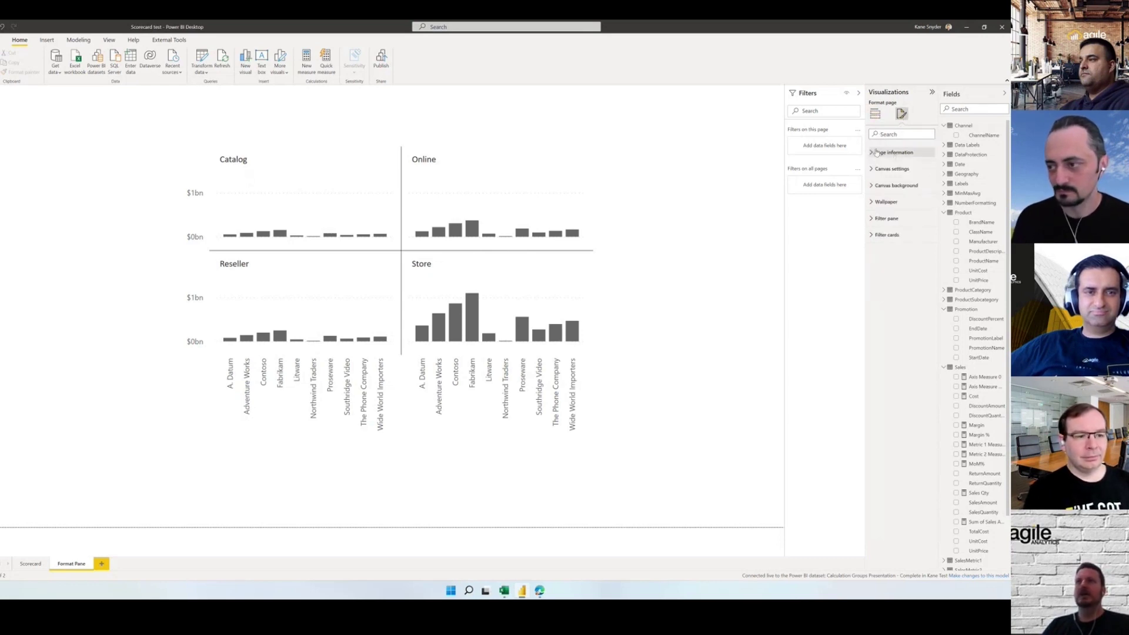
pyautogui.click(594, 237)
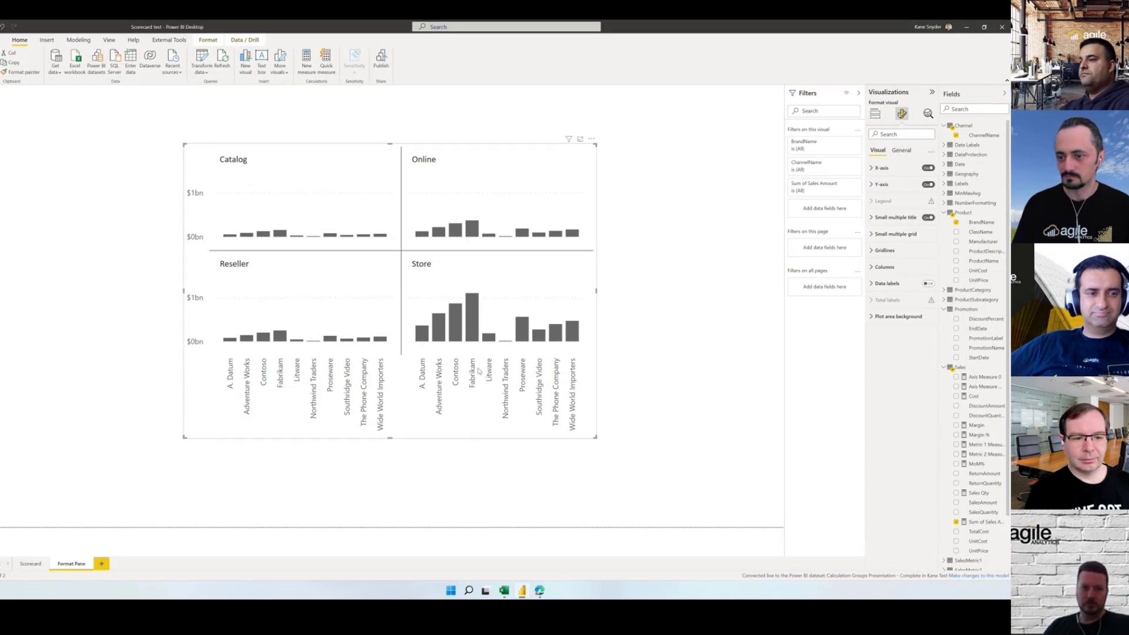
# Step: Expand the Small multiple grid card to show 2 rows, 2 columns and 12 padding
pyautogui.click(931, 152)
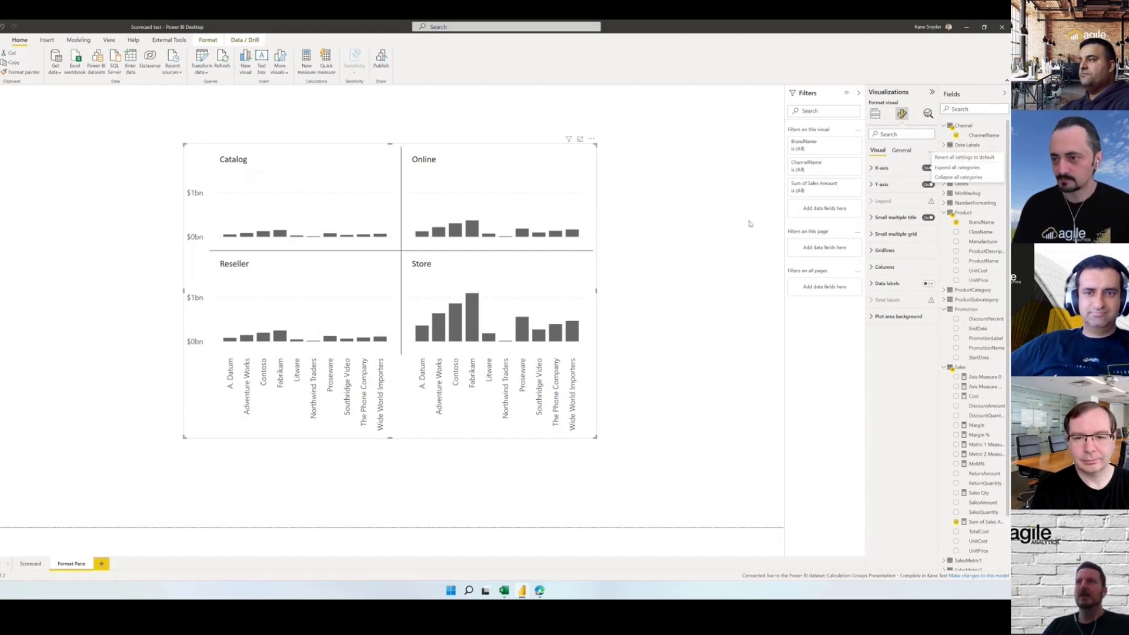
pyautogui.click(886, 235)
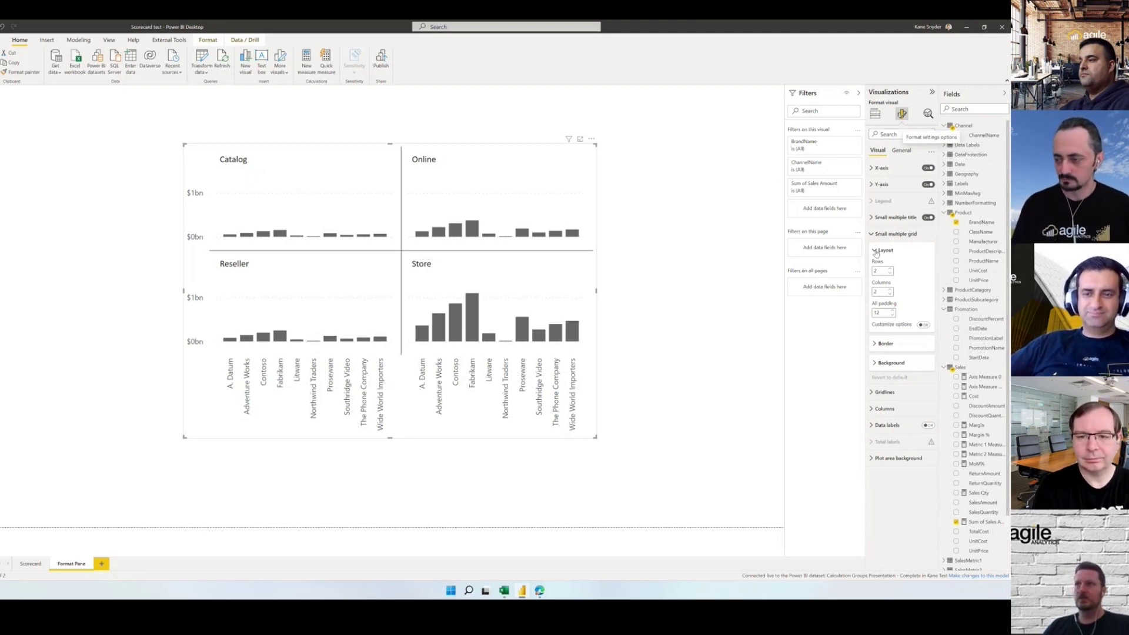
# Step: Collapse the grid layout settings and briefly check the grid Border options
pyautogui.click(876, 251)
pyautogui.click(875, 270)
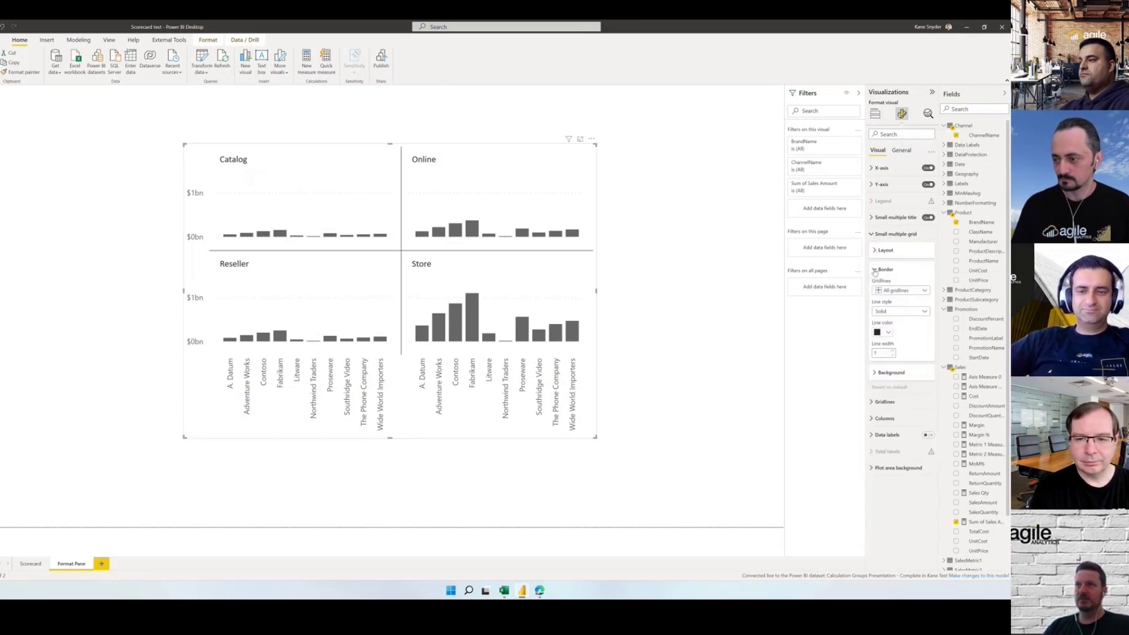
pyautogui.click(875, 270)
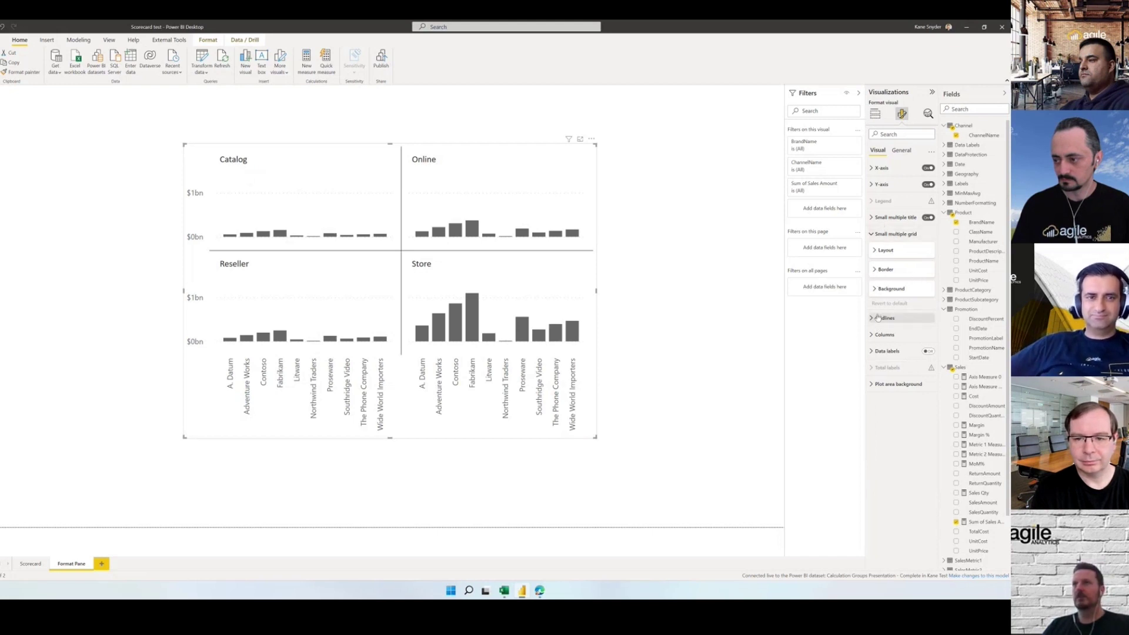
# Step: Review the Y-axis Title formatting options, then collapse the Y-axis card
pyautogui.click(877, 185)
pyautogui.click(875, 313)
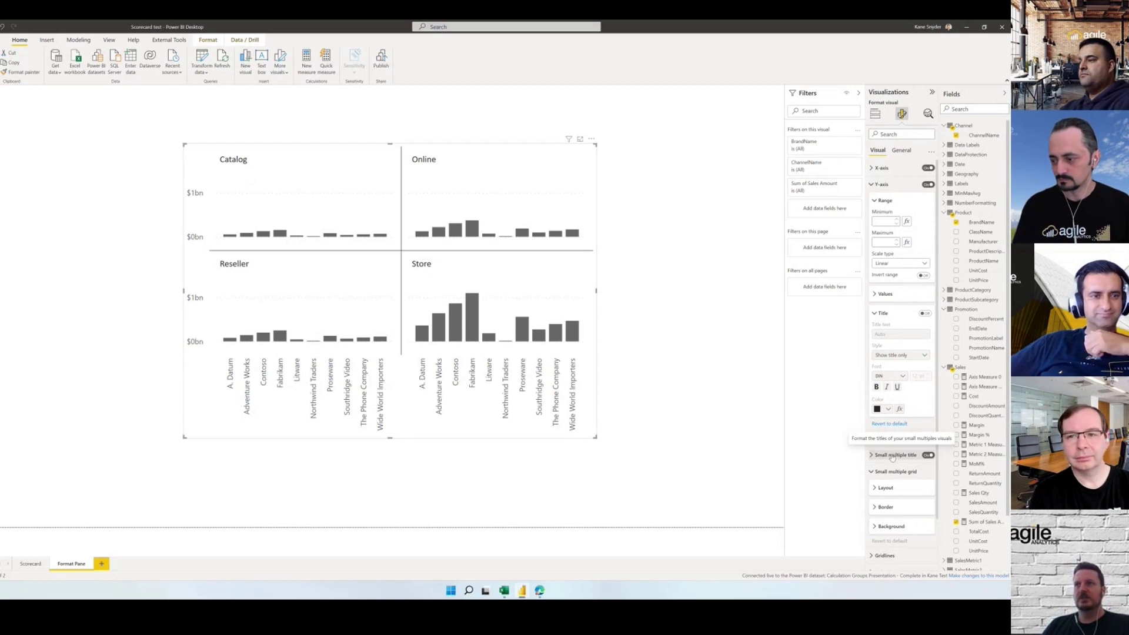
pyautogui.click(876, 185)
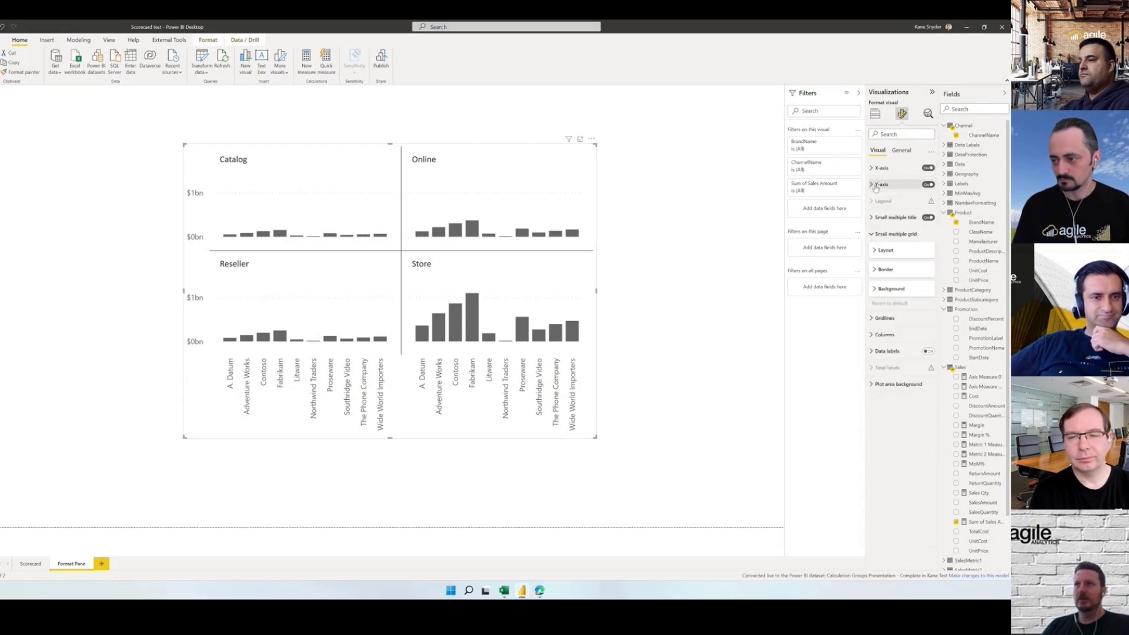
# Step: Open the Scorecard page showing the Sales Target's 3 goals: on track, at risk and behind
pyautogui.click(29, 565)
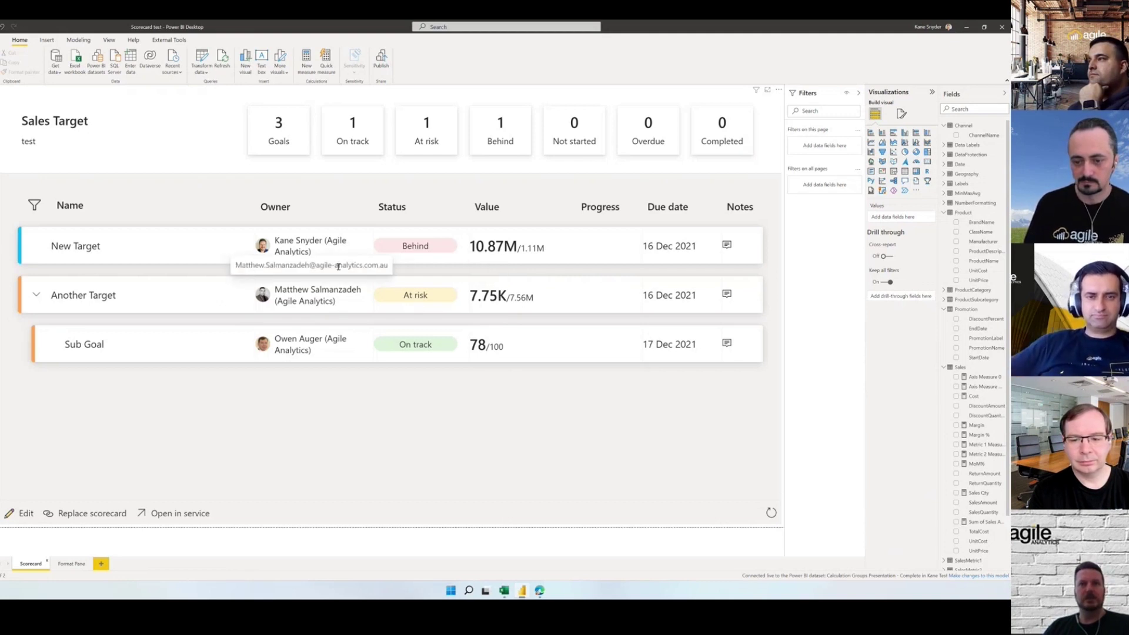
pyautogui.moveTo(479, 249)
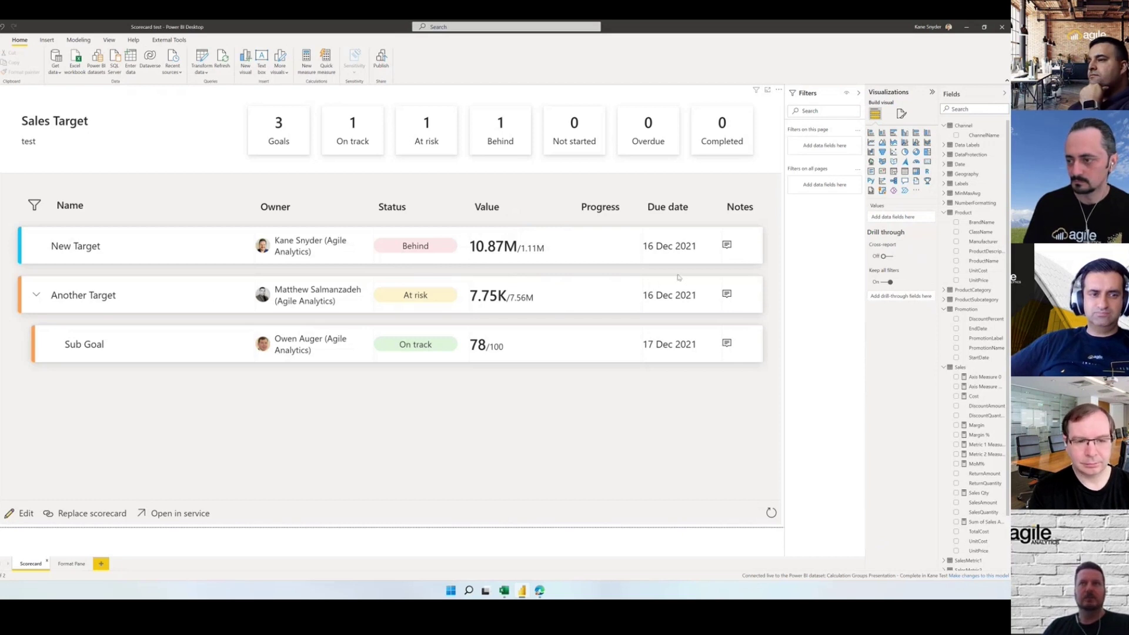
# Step: Open the New Target goal's details pane, then close it
pyautogui.click(259, 255)
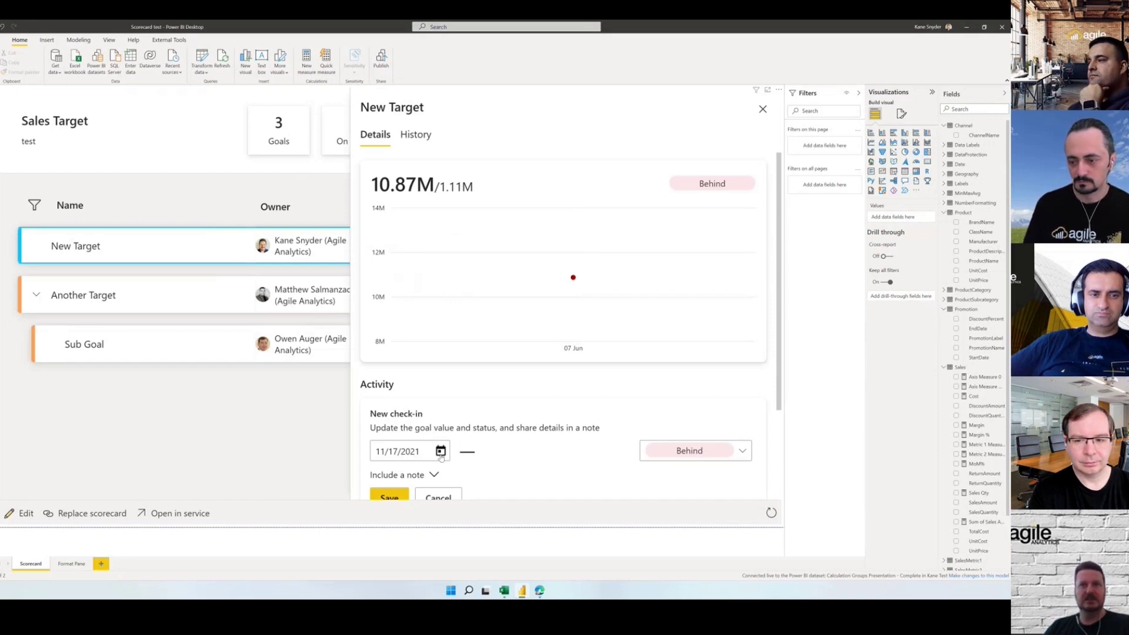
pyautogui.click(763, 110)
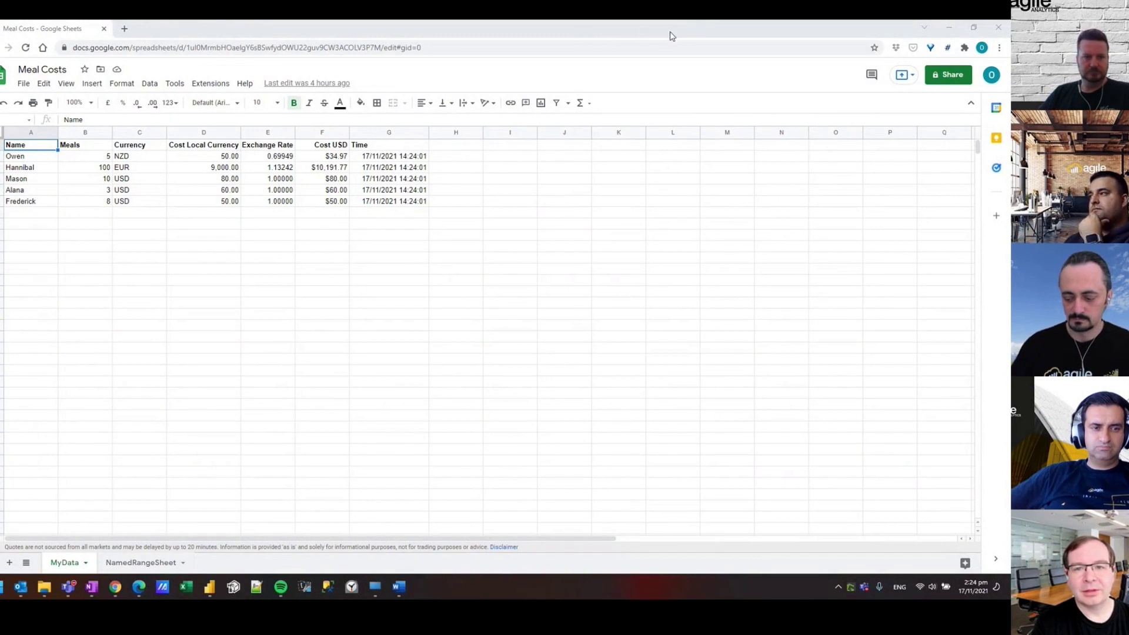
# Step: Activate the Meal Costs sheet so GOOGLEFINANCE rates recalculate the Cost USD column
pyautogui.click(689, 200)
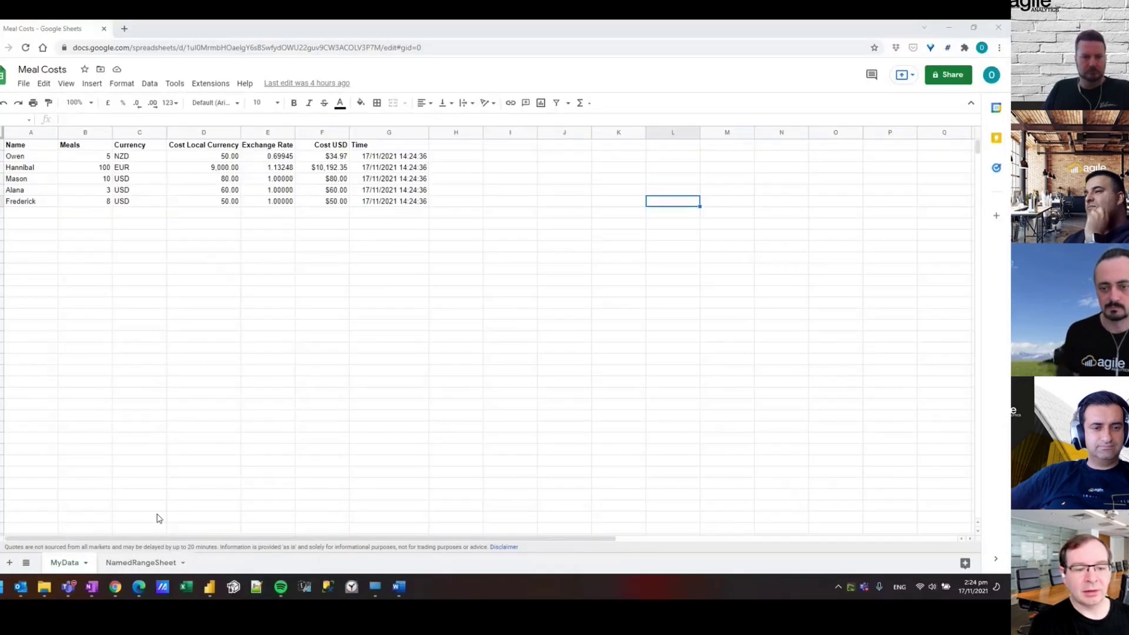
# Step: In the query editor, view the Meals Source step (MyData, NamedRangeSheet, MyNamedRange), then apply
pyautogui.click(209, 587)
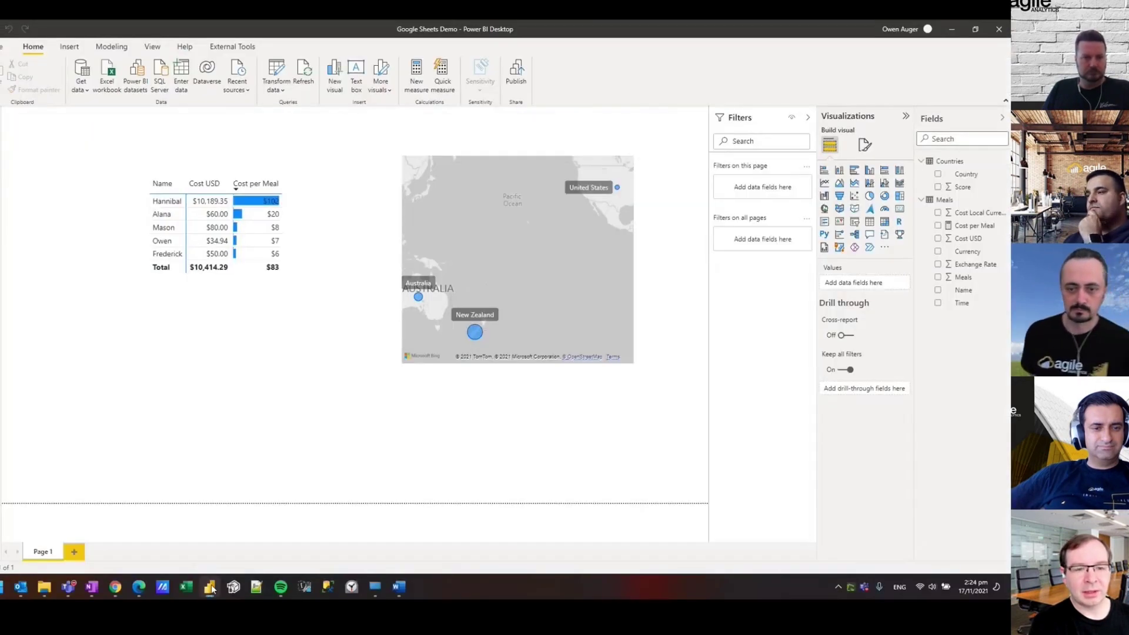
pyautogui.click(277, 73)
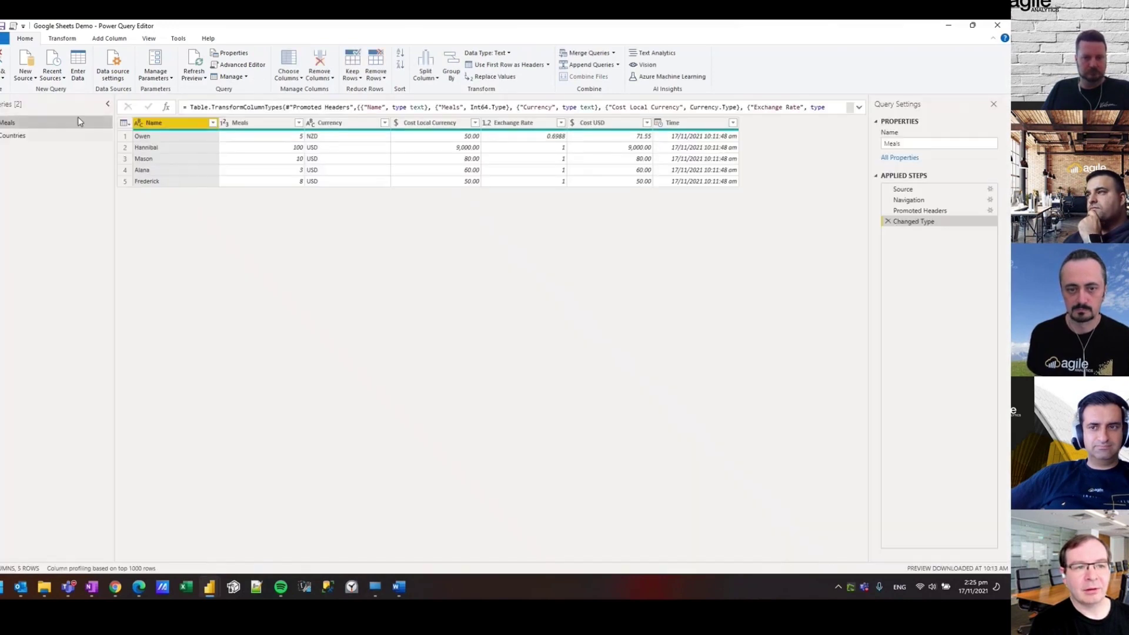
pyautogui.click(34, 79)
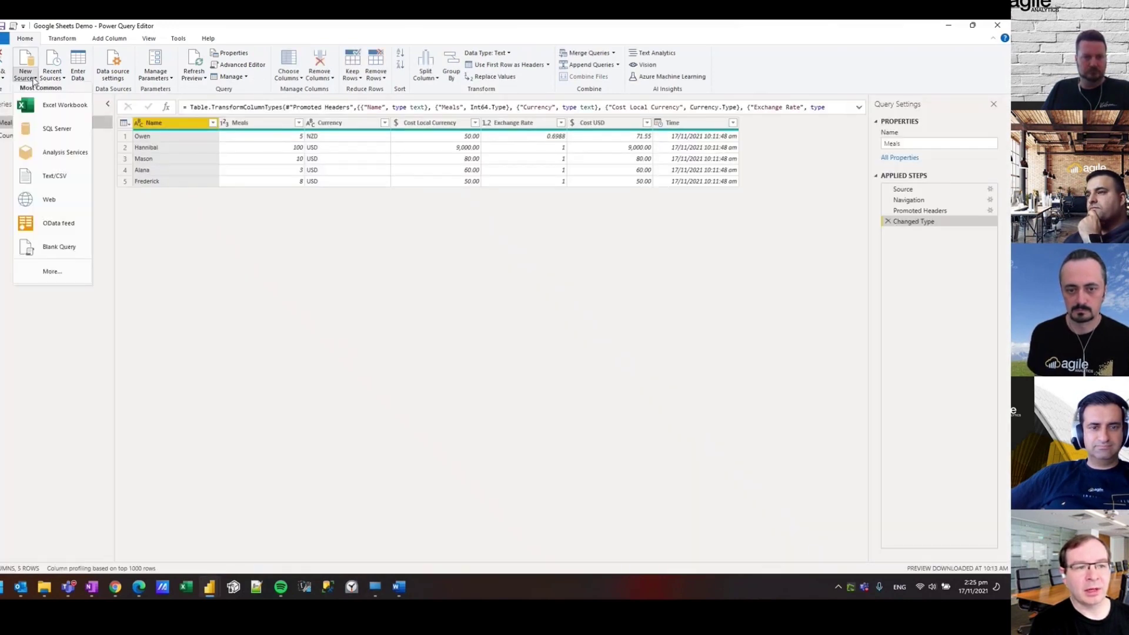
pyautogui.click(34, 79)
pyautogui.click(903, 189)
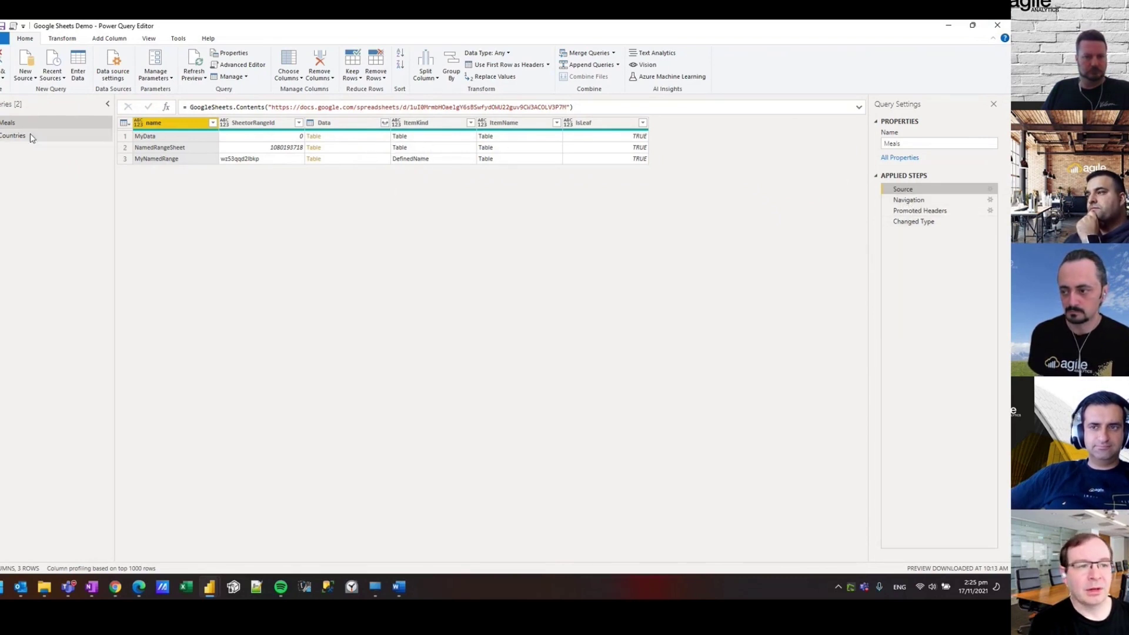
pyautogui.click(2, 65)
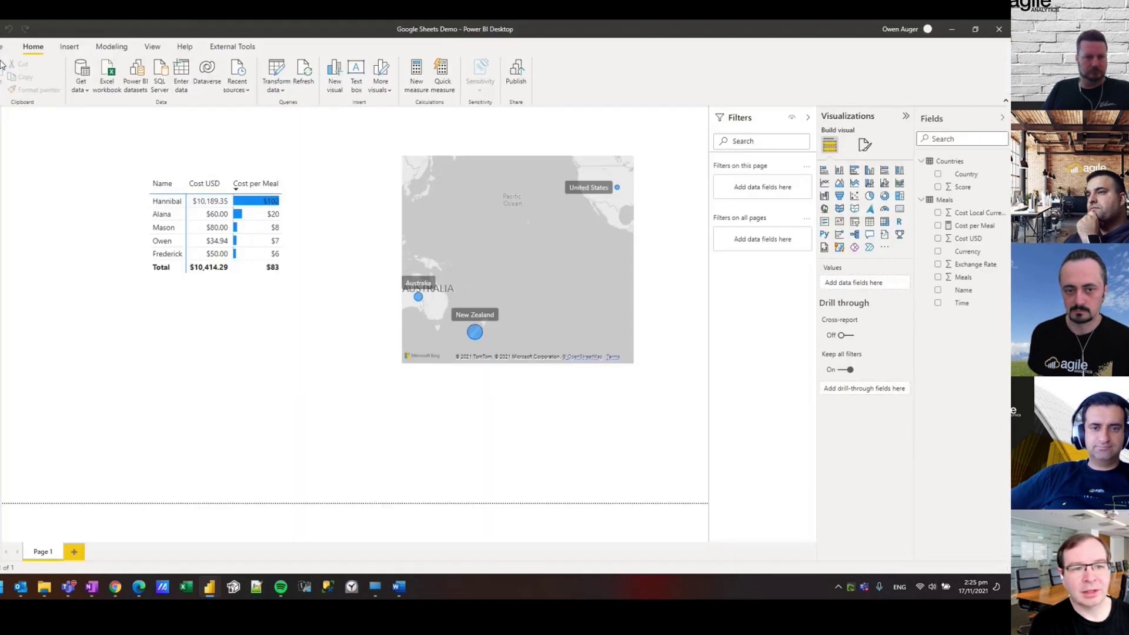
# Step: Refresh the Meals and Countries data in the report, then switch to the browser's dataset settings
pyautogui.click(304, 76)
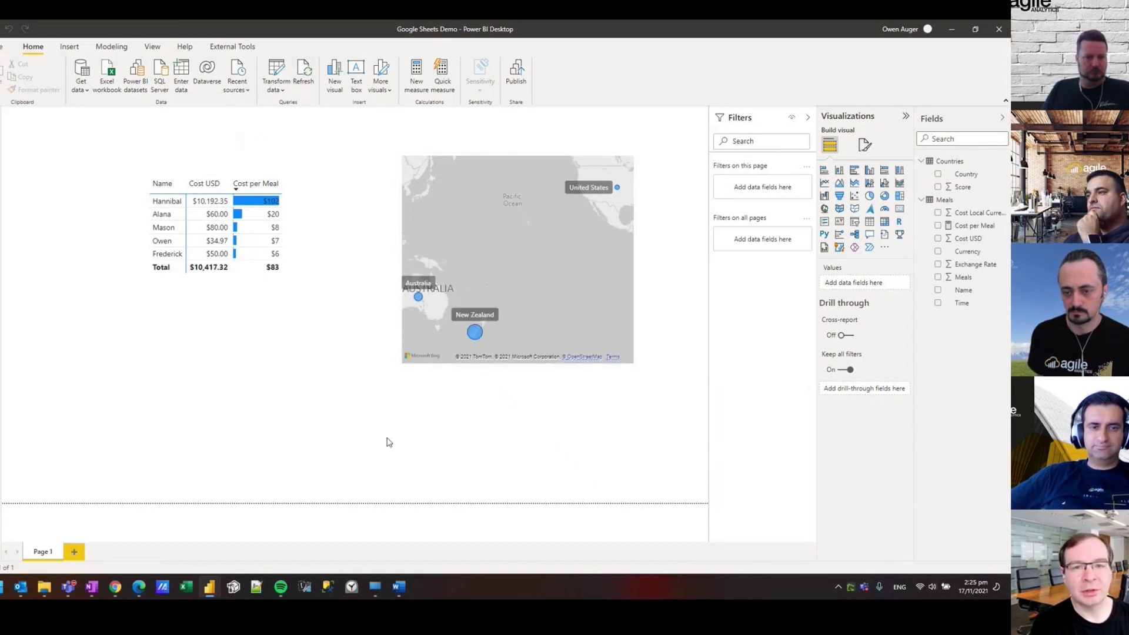
pyautogui.click(138, 588)
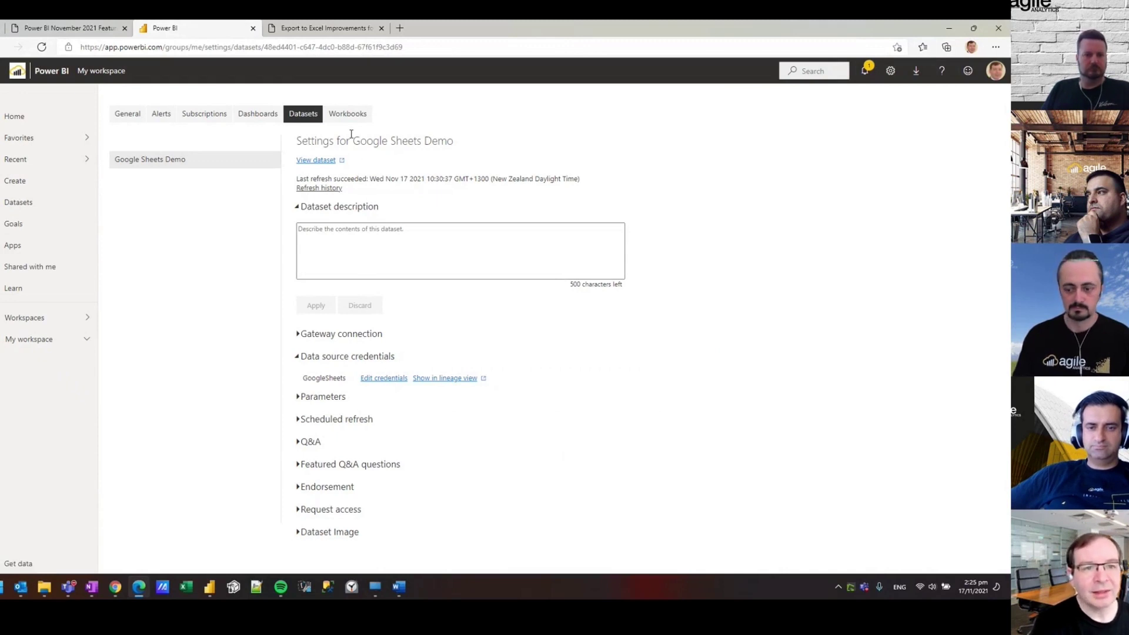
# Step: Show the 'Export to Excel Improvements for Table and Matrix Visuals (Preview)' blog post
pyautogui.click(339, 29)
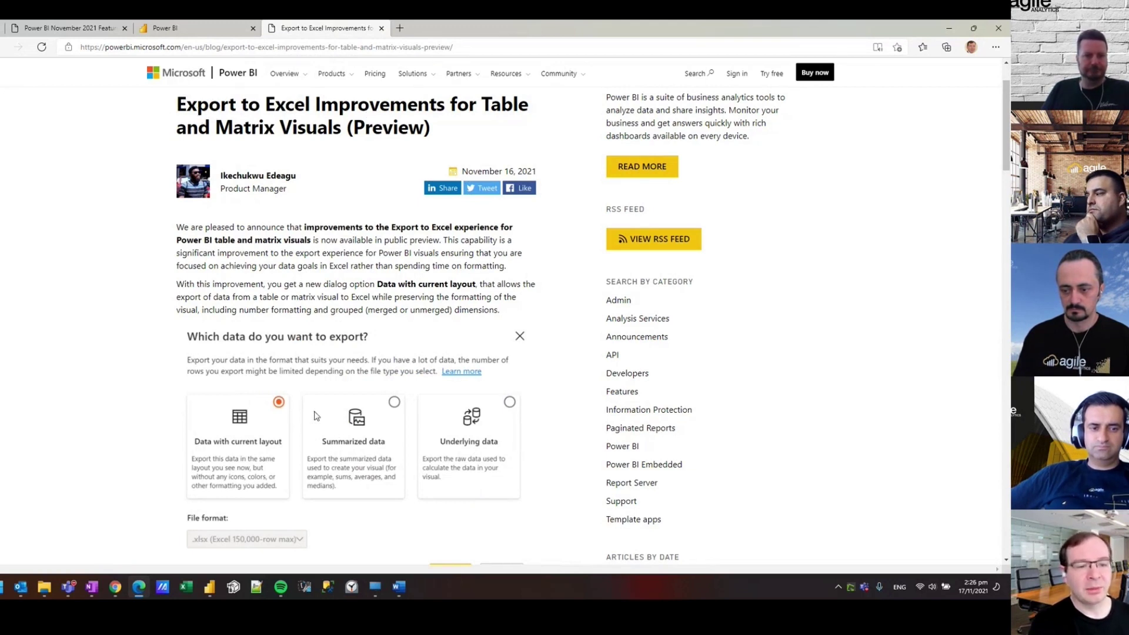
# Step: Draw a box around the 'Data with current layout' option on screen, then clear it
pyautogui.scroll(-3, 248, 360)
pyautogui.scroll(4, 247, 360)
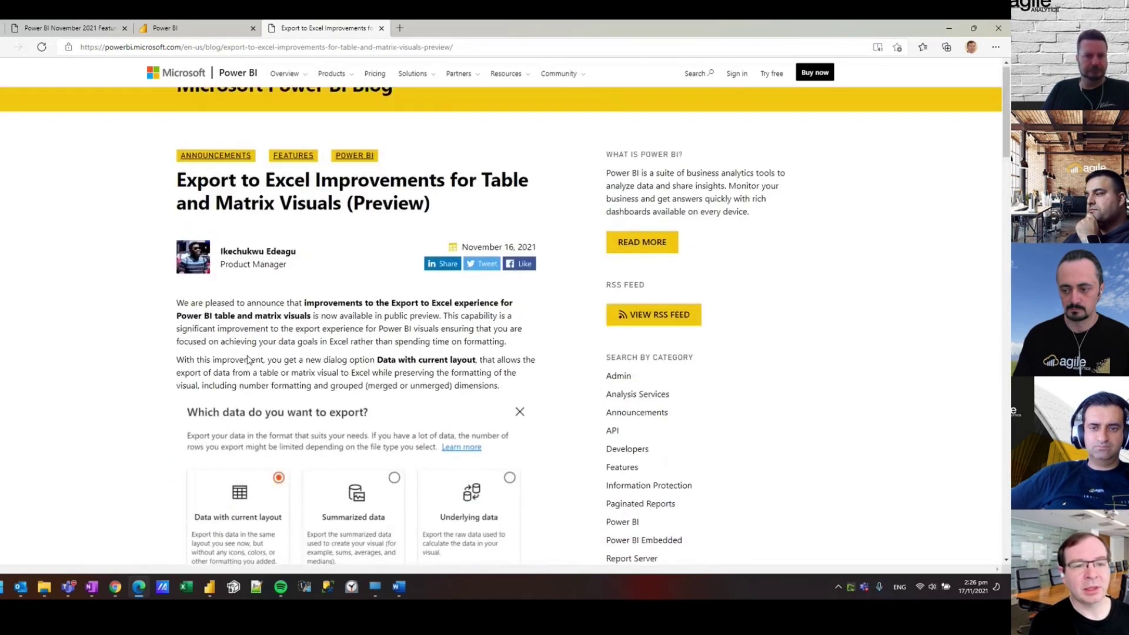
pyautogui.scroll(1, 248, 360)
pyautogui.scroll(-2, 248, 356)
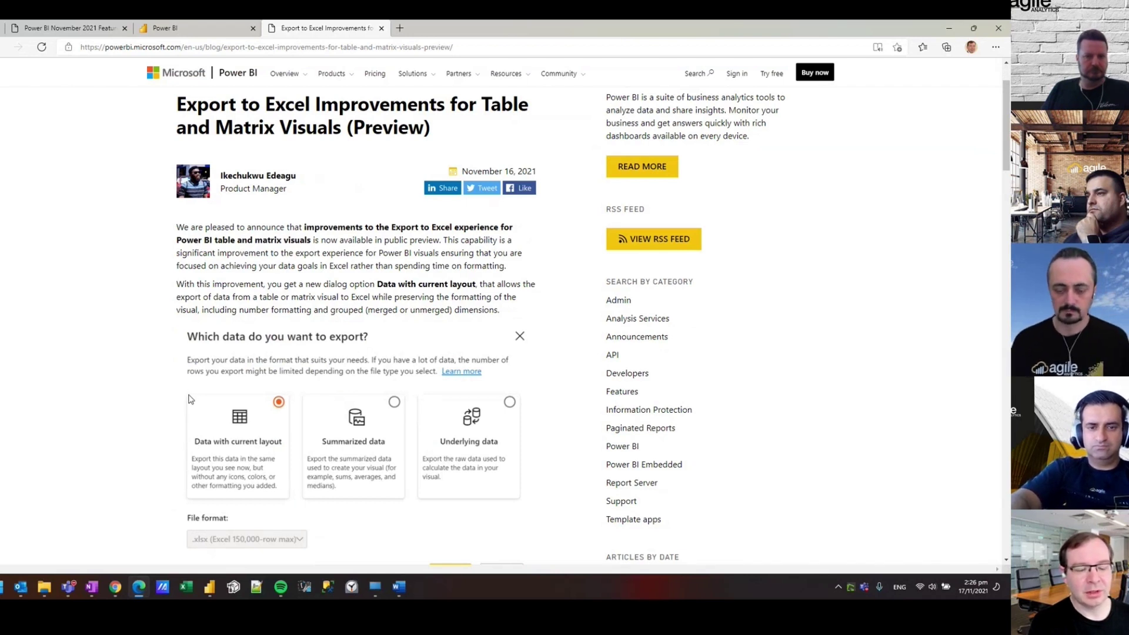
pyautogui.hotkey('ctrl', '2')
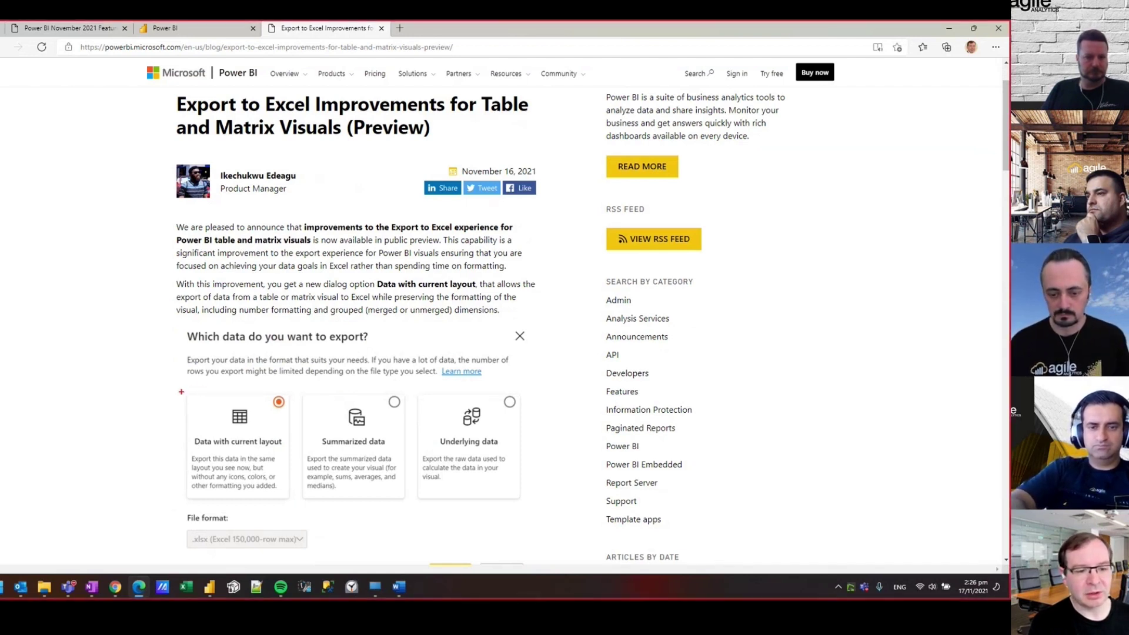
pyautogui.moveTo(181, 392); pyautogui.dragTo(293, 501)
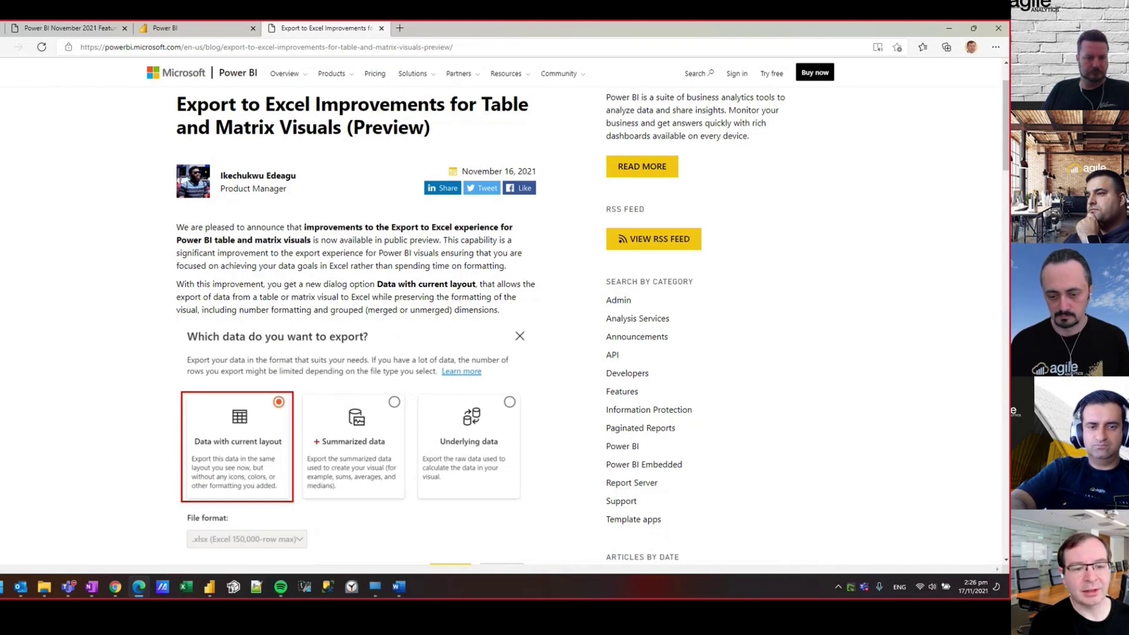
pyautogui.press('Escape')
# Step: Scroll to the Choose How to Export Power BI Data to Excel section, then bring up Teams
pyautogui.scroll(-8, 204, 258)
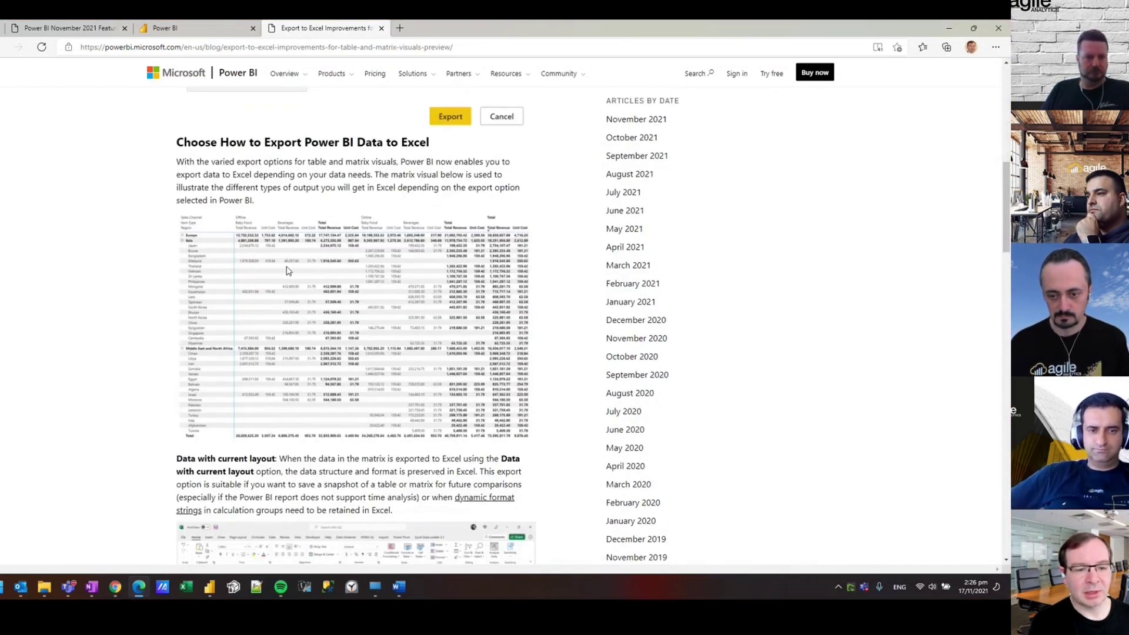
pyautogui.scroll(-5, 297, 368)
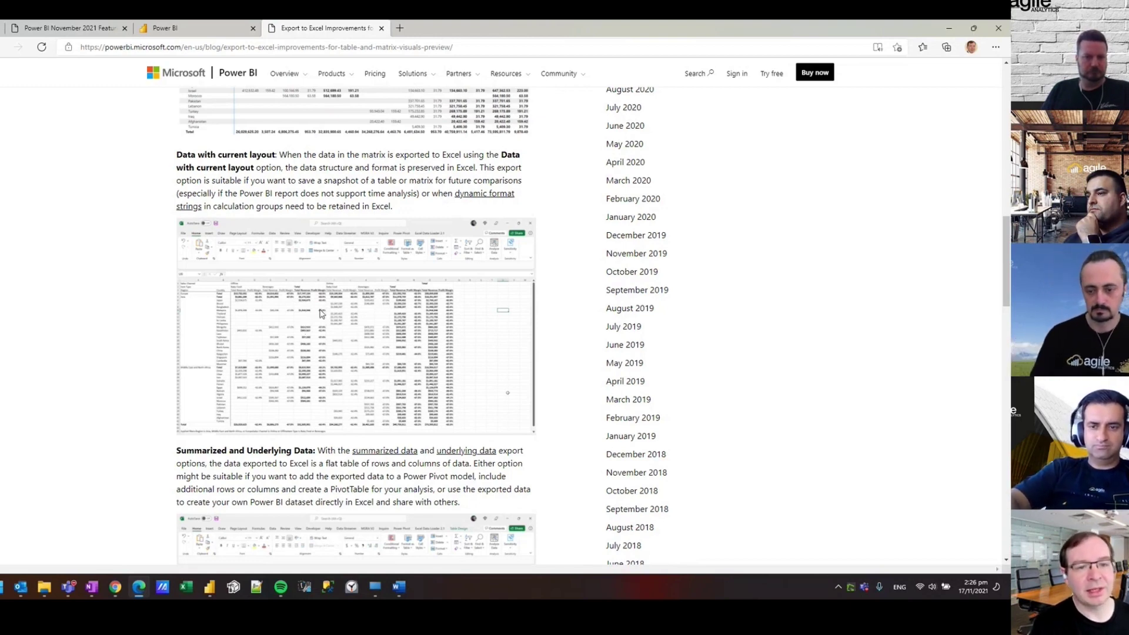
pyautogui.scroll(5, 321, 313)
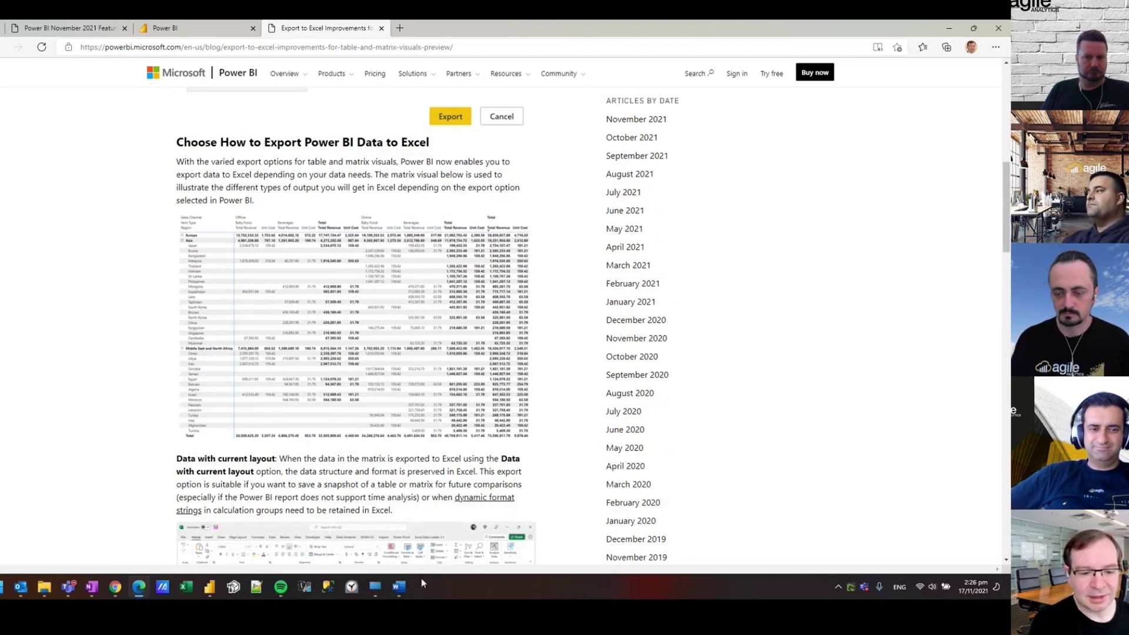
pyautogui.click(64, 592)
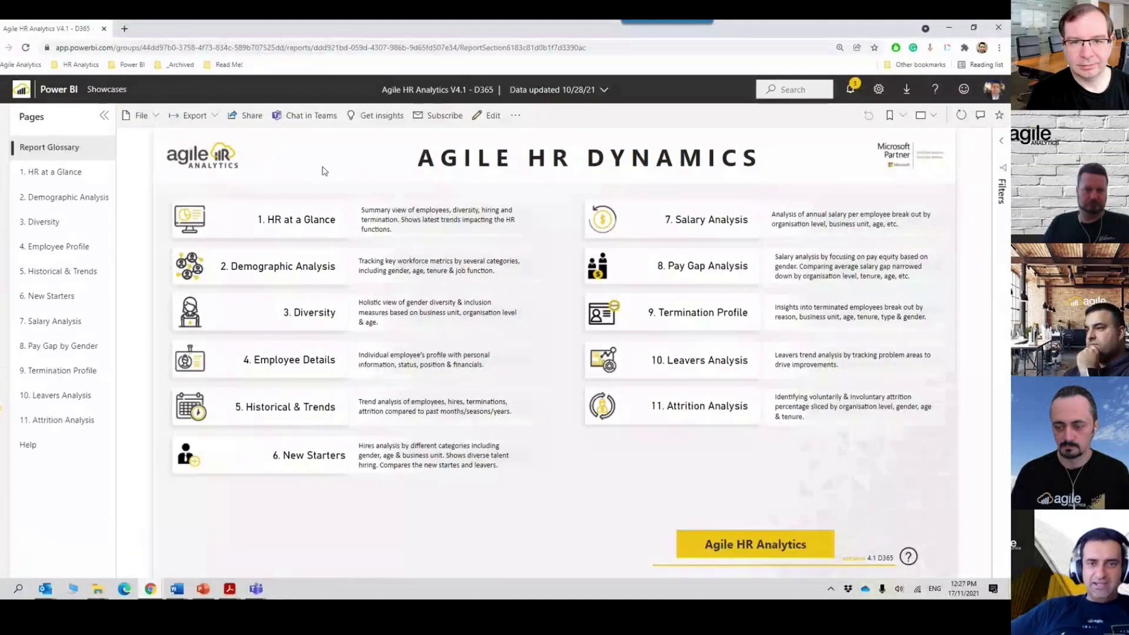
# Step: Open the Agile HR Analytics report in the Developer Playground through File > Embed report
pyautogui.click(145, 116)
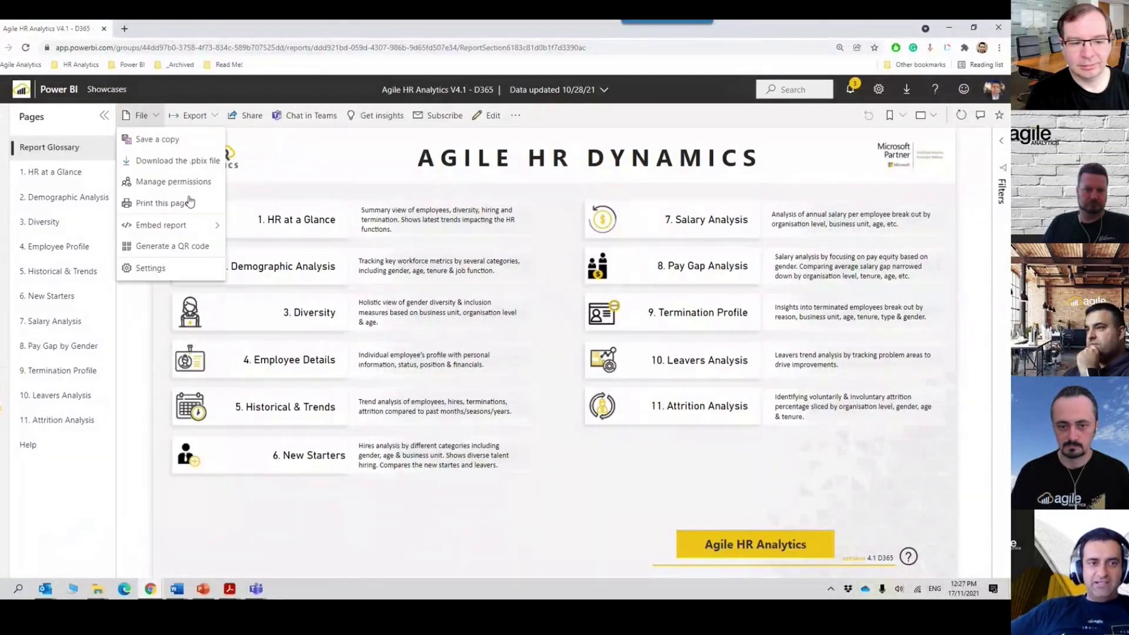
pyautogui.moveTo(200, 233)
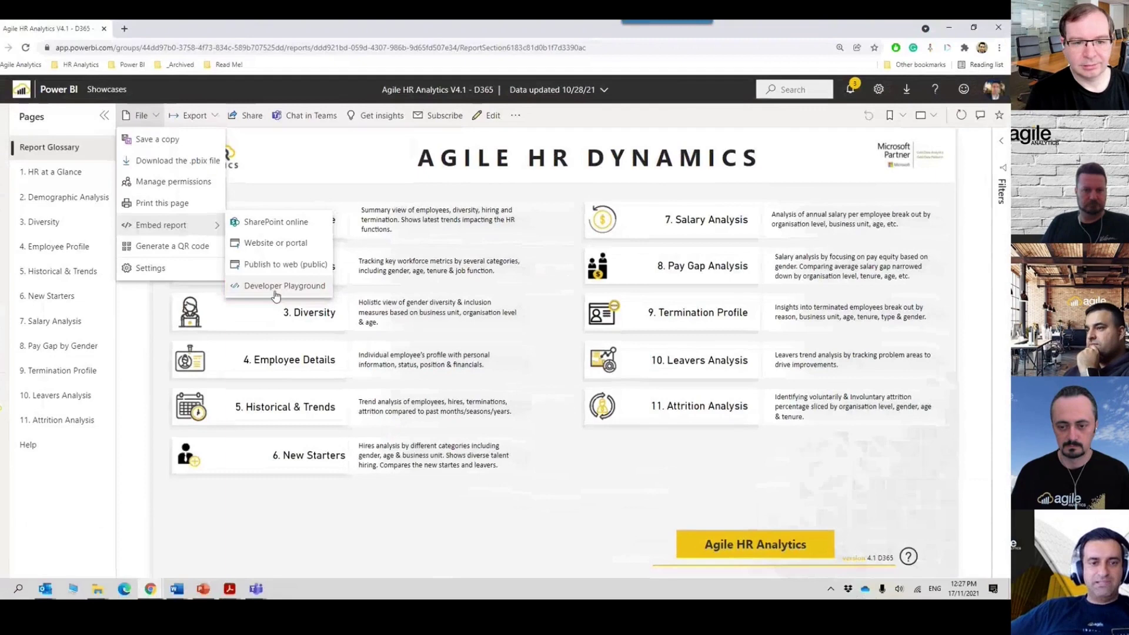
pyautogui.click(306, 280)
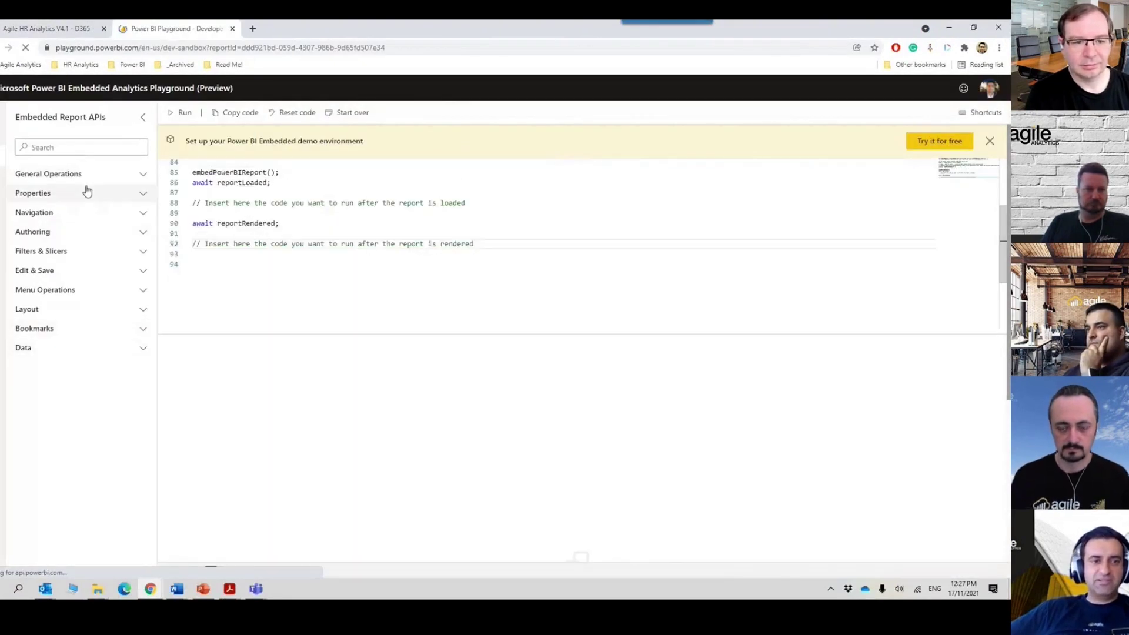
# Step: Browse the API categories, then insert the General Operations 'Full screen' sample, report.fullscreen(), at the script's end
pyautogui.click(87, 191)
pyautogui.click(86, 191)
pyautogui.click(81, 174)
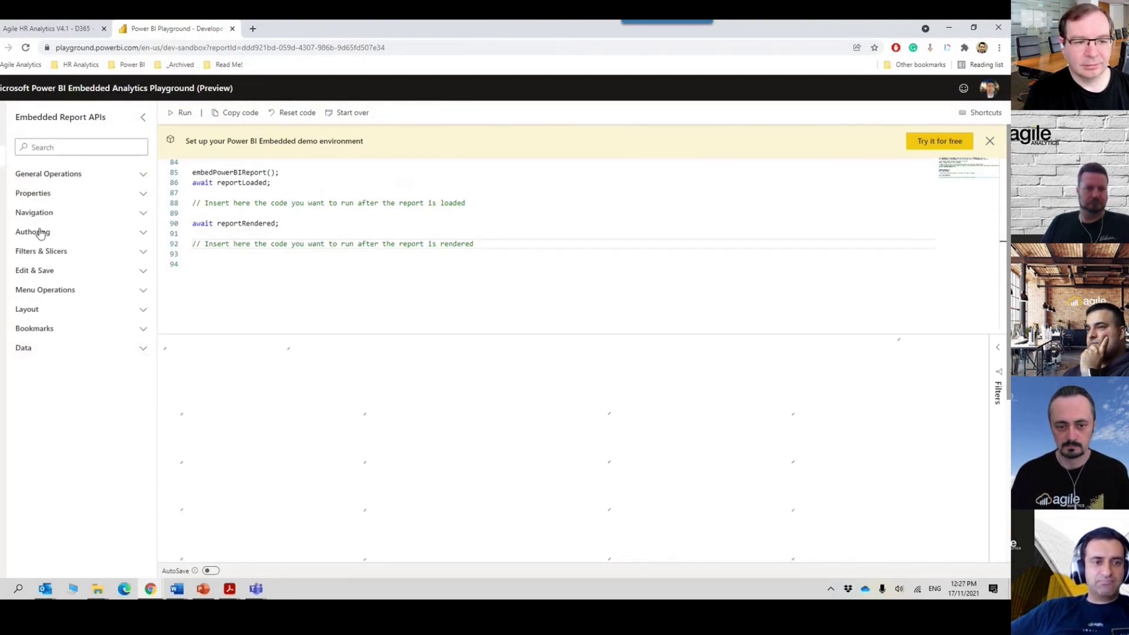
pyautogui.click(40, 234)
pyautogui.click(63, 218)
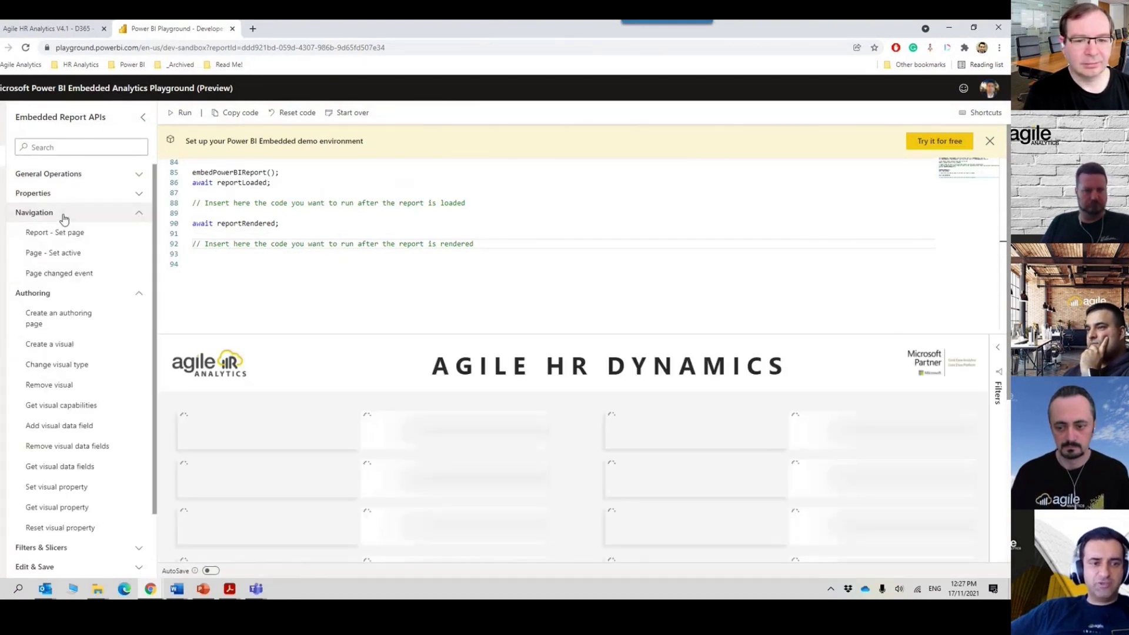
pyautogui.scroll(-2, 79, 282)
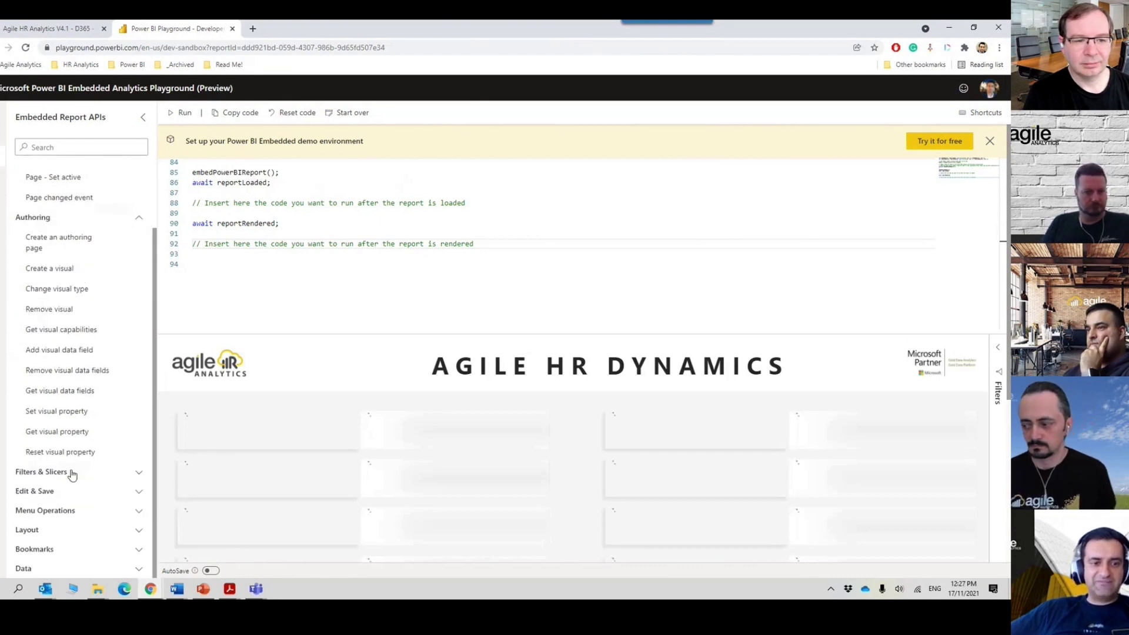
pyautogui.click(72, 474)
pyautogui.scroll(-5, 71, 474)
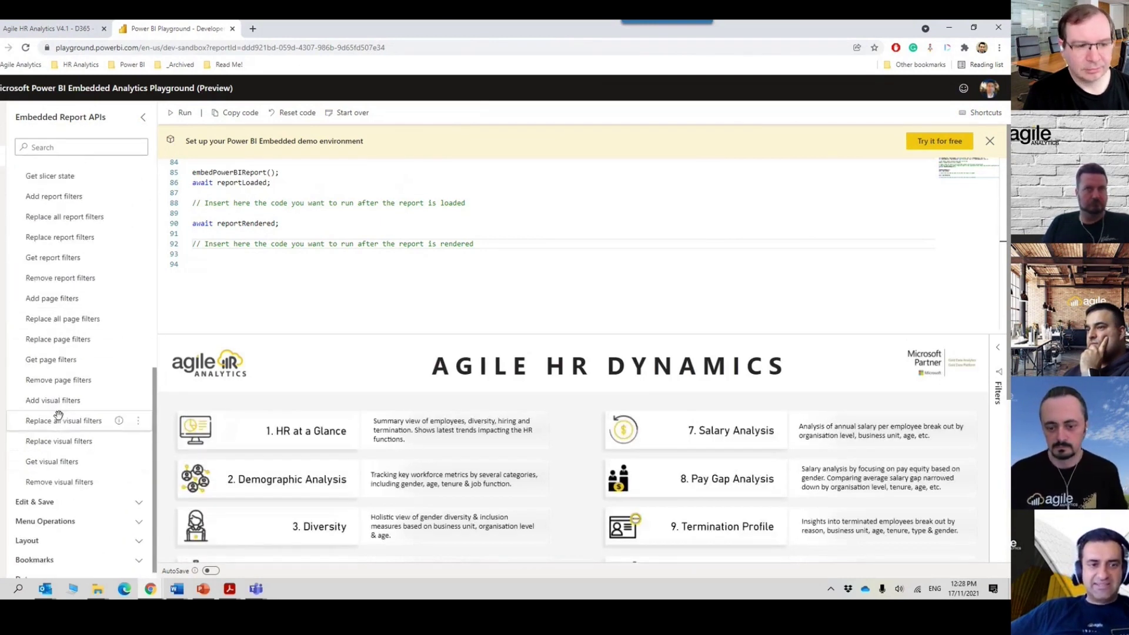
pyautogui.scroll(7, 59, 412)
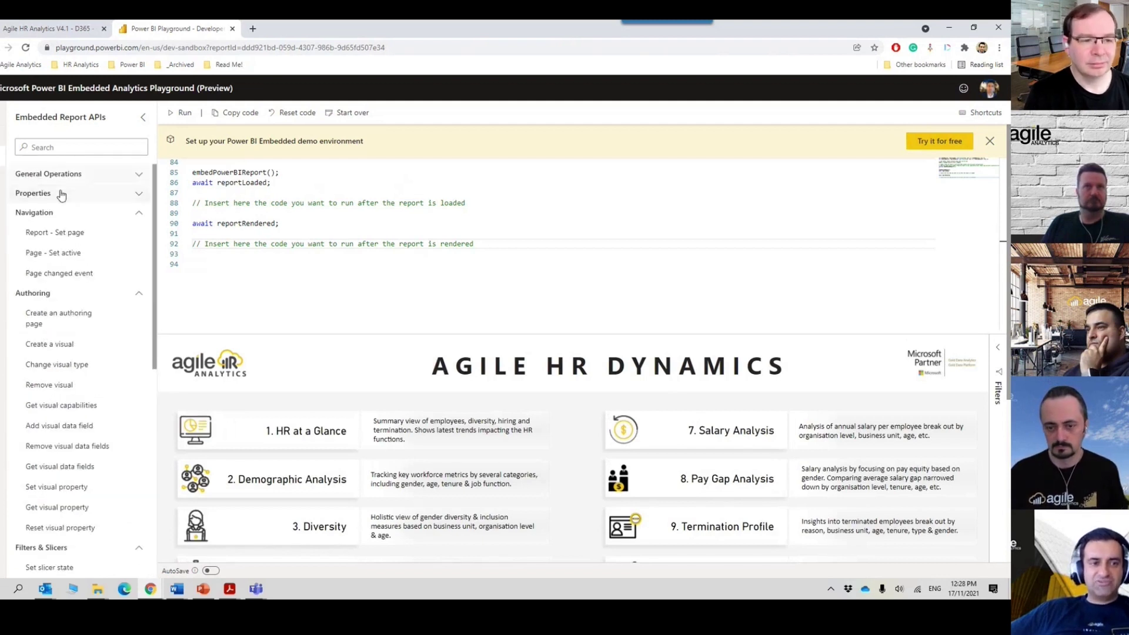
pyautogui.click(61, 175)
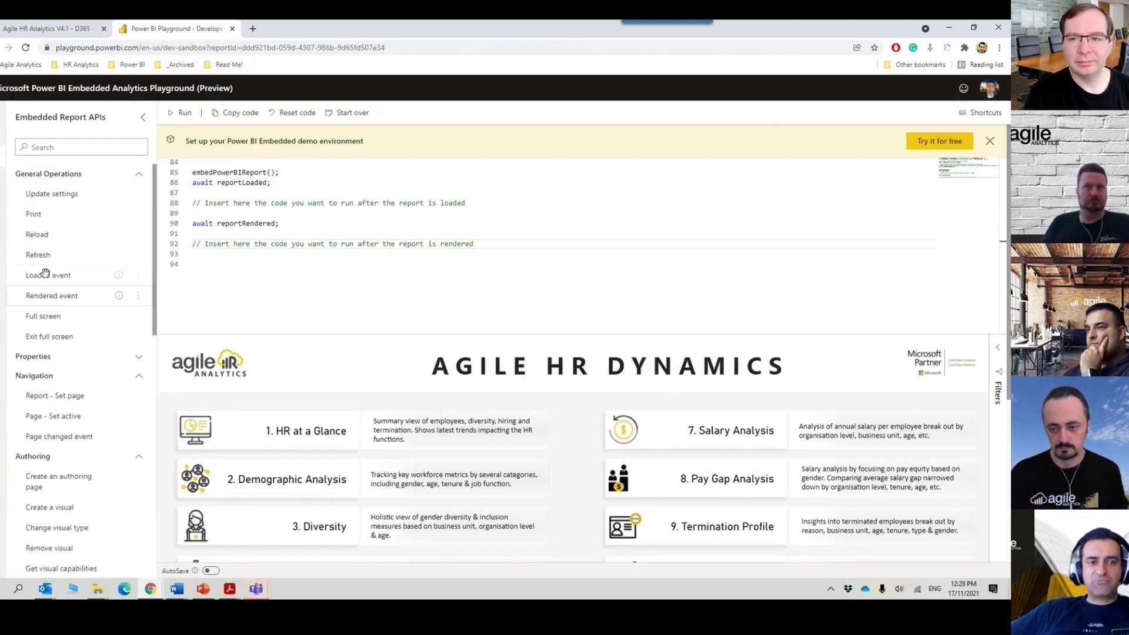
pyautogui.click(58, 317)
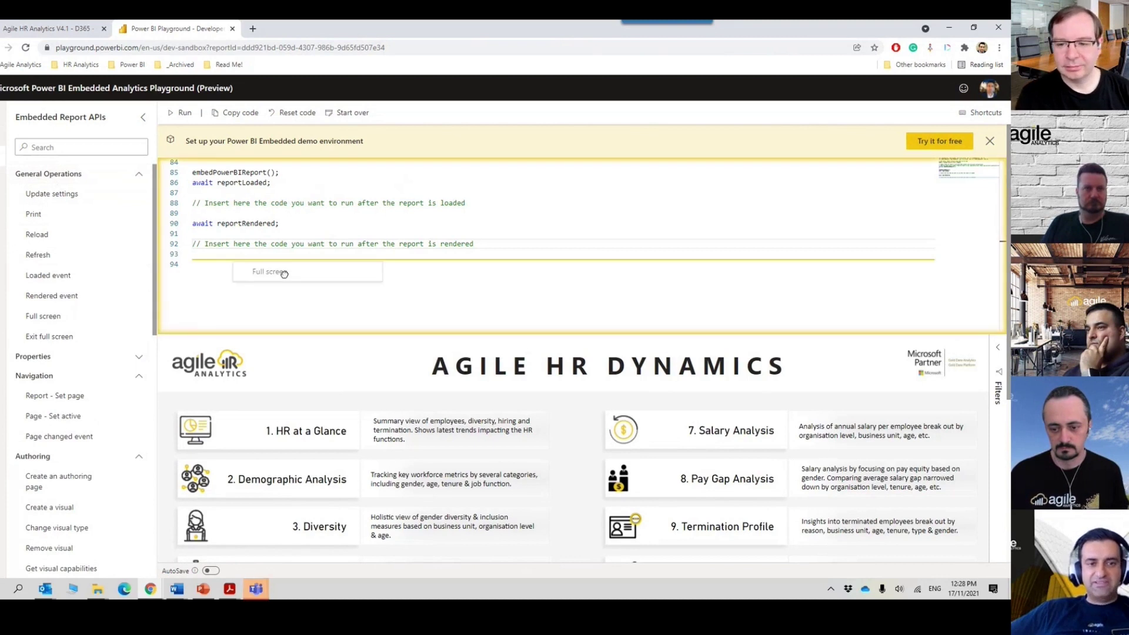
# Step: Run the code to show the Agile HR Dynamics report full screen, exit with Esc, and scroll the right pane
pyautogui.click(182, 113)
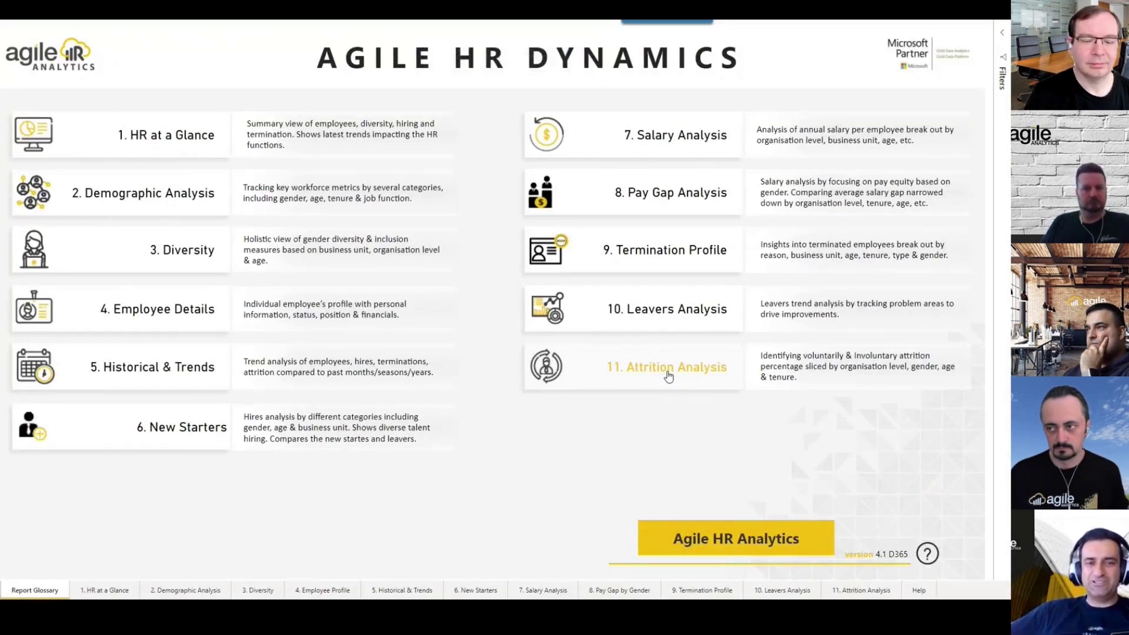
pyautogui.press('Escape')
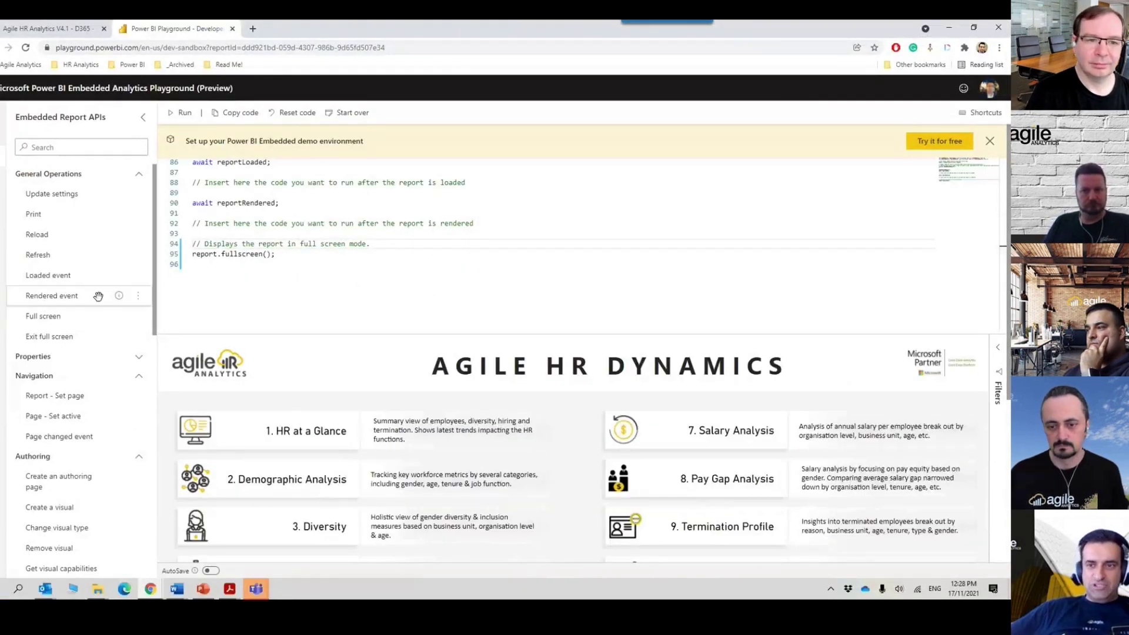
pyautogui.scroll(-1, 991, 186)
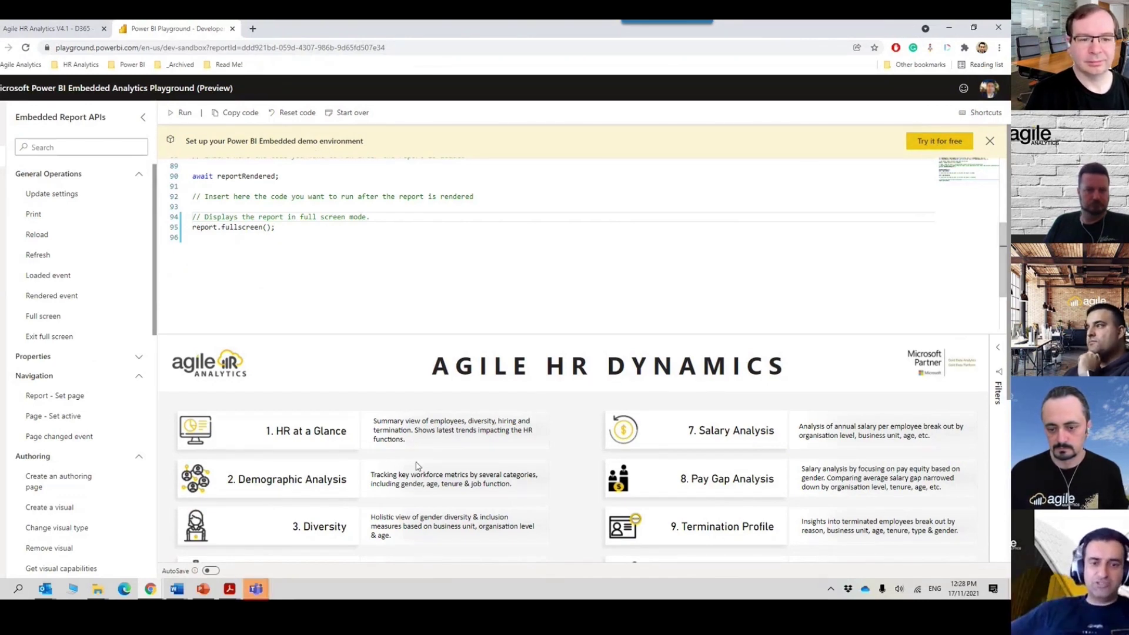
pyautogui.scroll(-4, 568, 465)
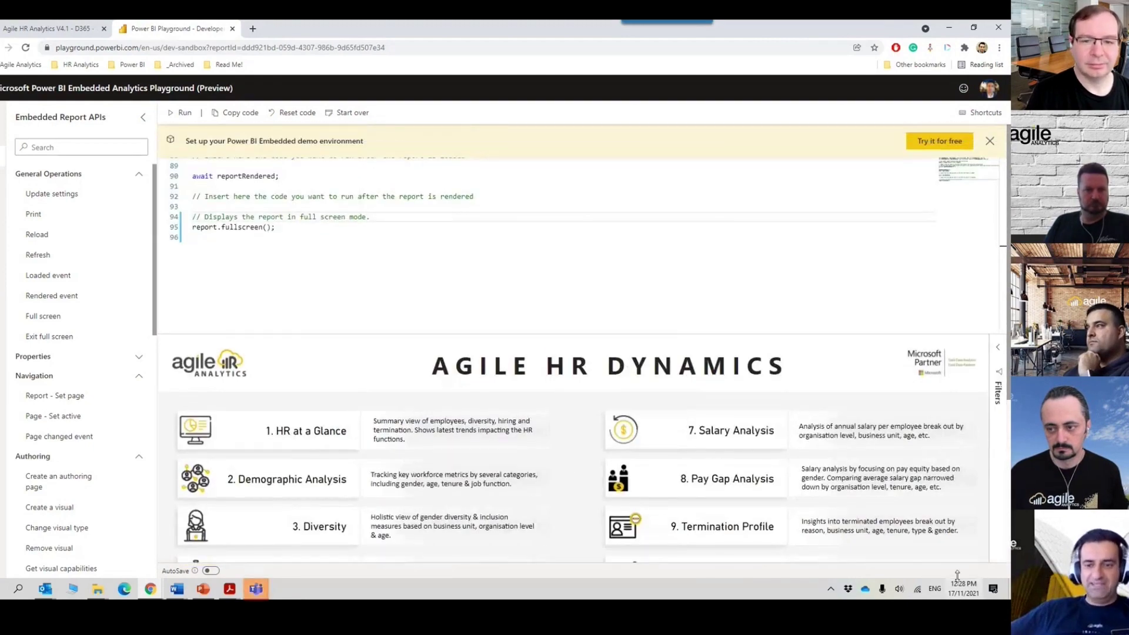